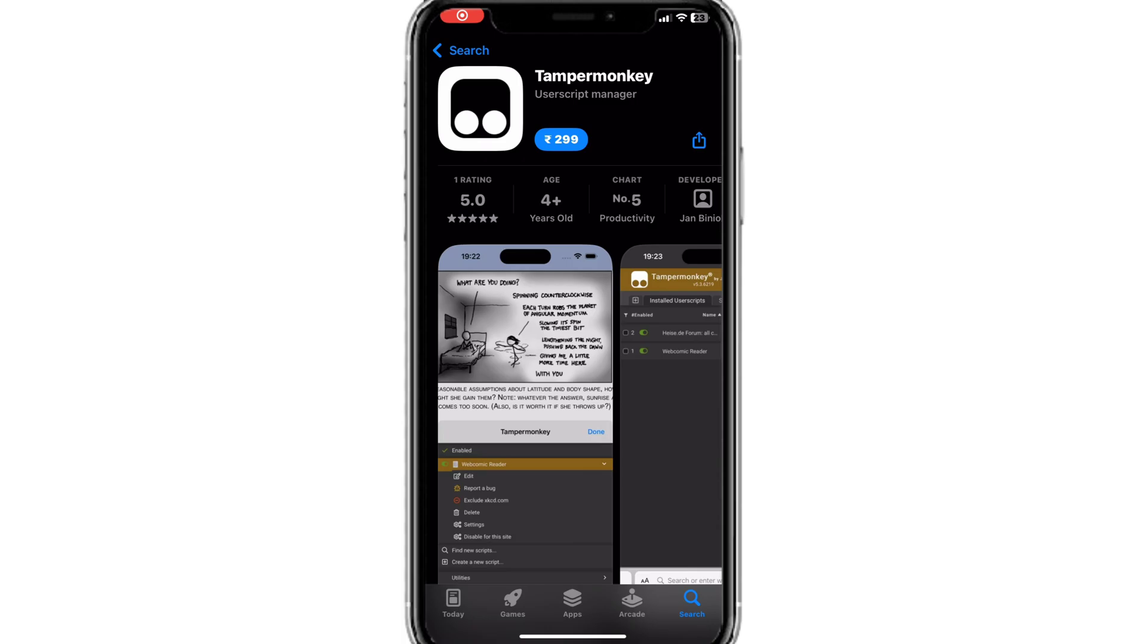
Leave and reopen the App Store, returning to the Tampermonkey search results.
left_click_drag(573, 636, 572, 358)
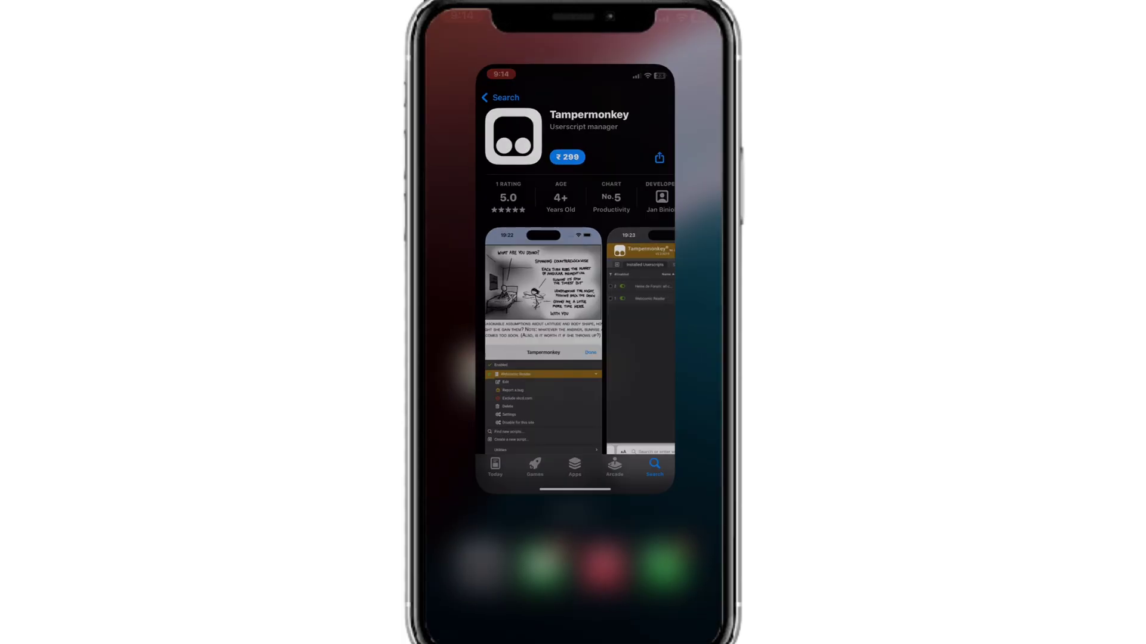
left_click_drag(686, 358, 454, 358)
left_click(475, 141)
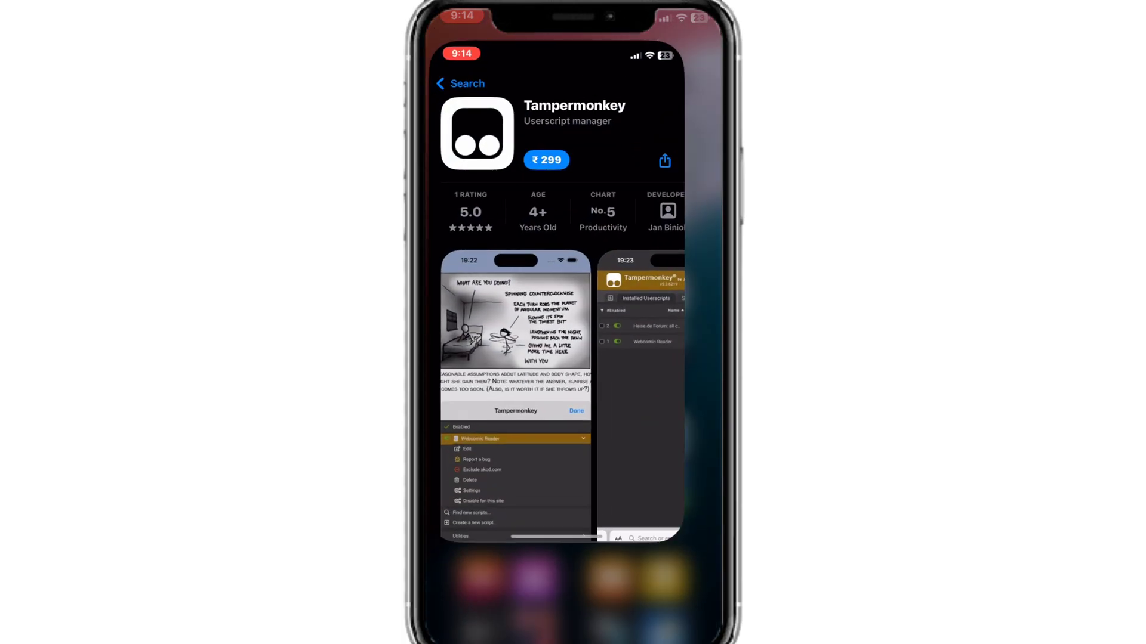
left_click(454, 47)
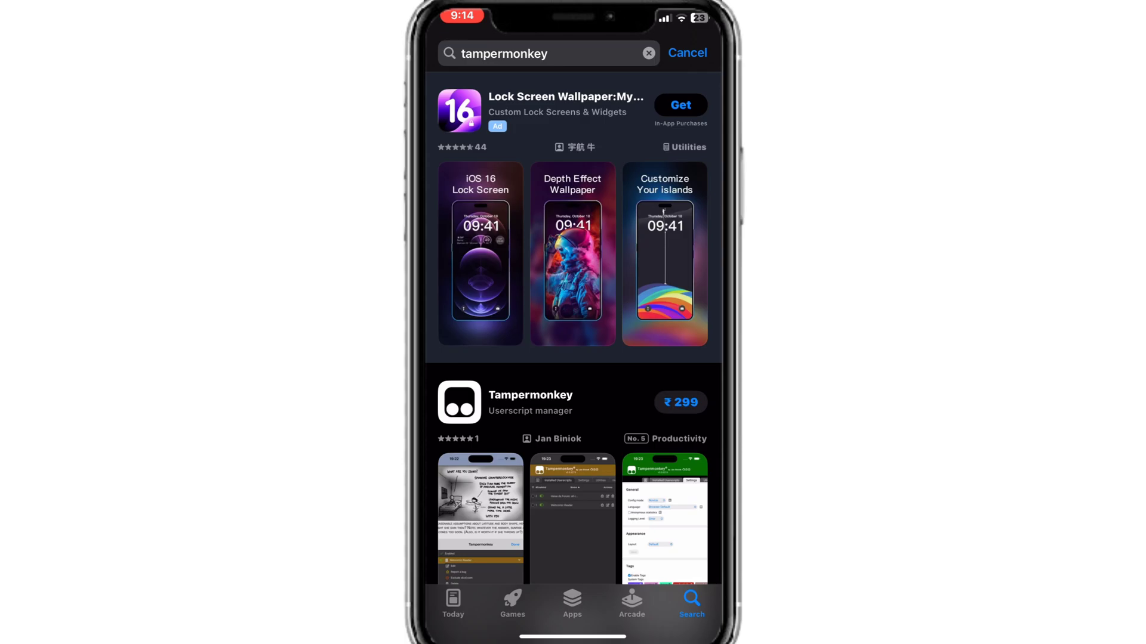
Search the App Store for 'orion browser by kagi' and open its app listing.
left_click(504, 53)
left_click(649, 53)
type("orio")
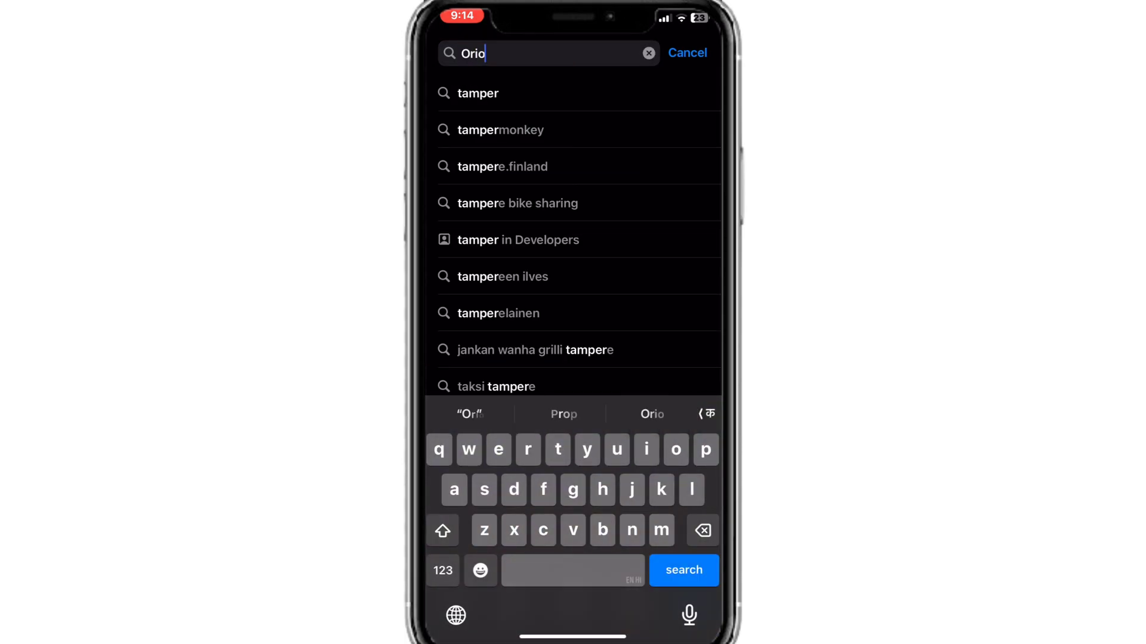
type("n")
left_click(501, 93)
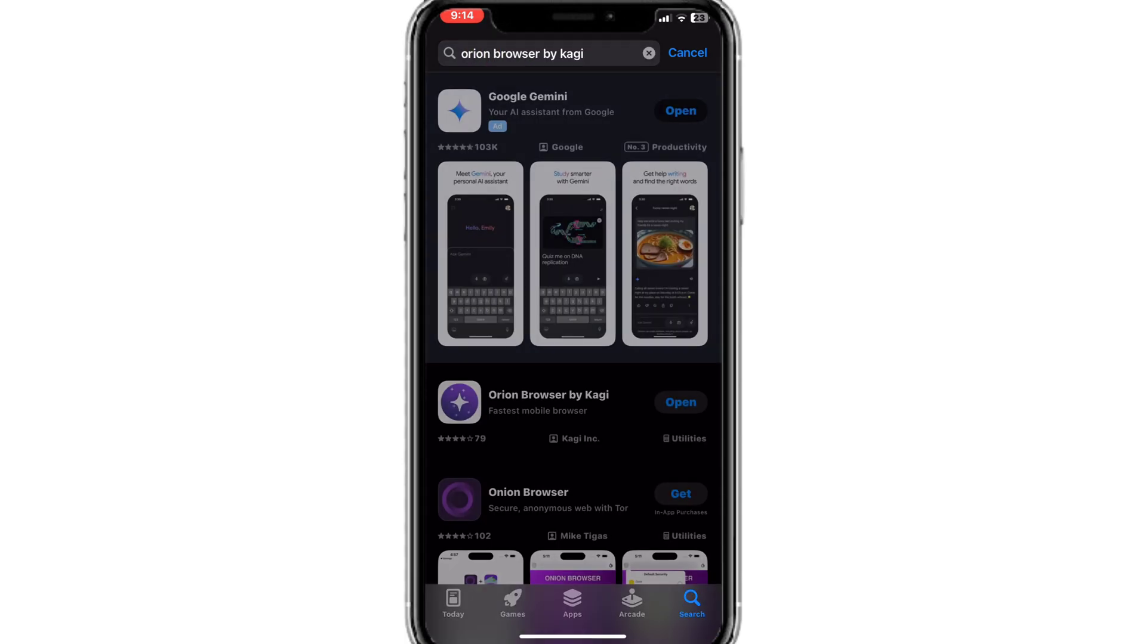
left_click(526, 396)
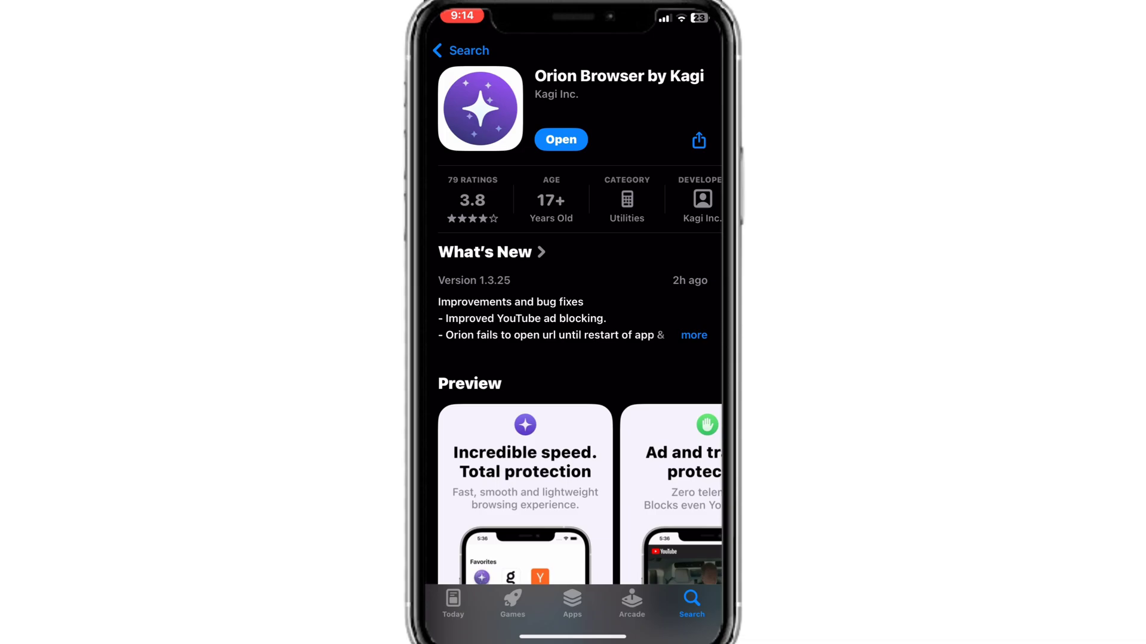
Launch Orion and enable Chrome Extensions and Firefox Extensions in Advanced settings.
left_click(561, 139)
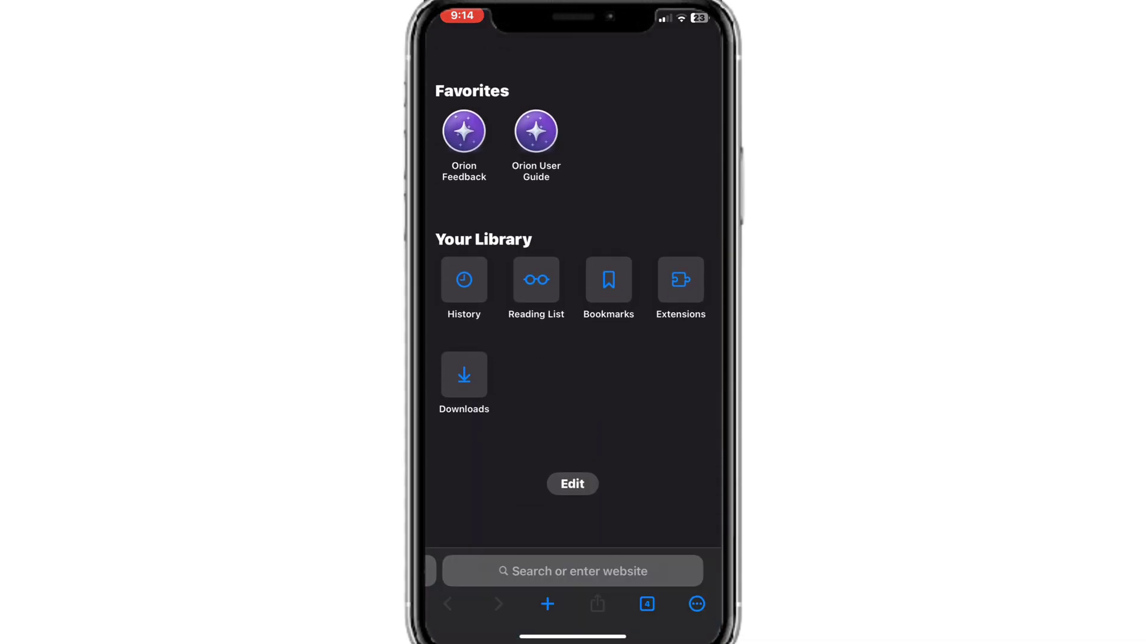
left_click(696, 604)
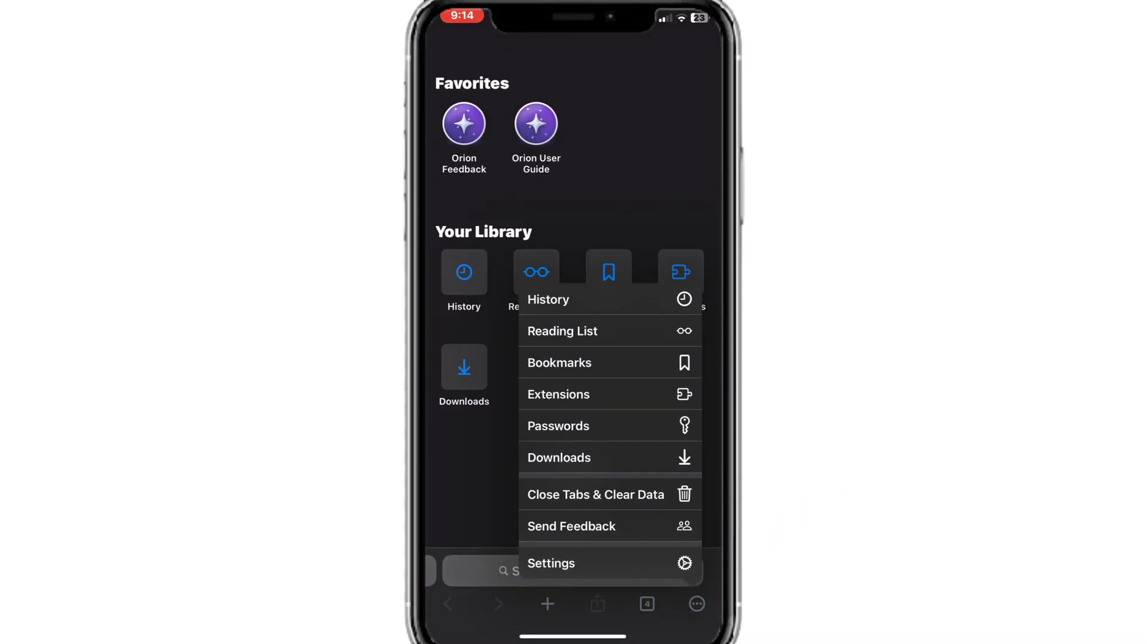
left_click(550, 563)
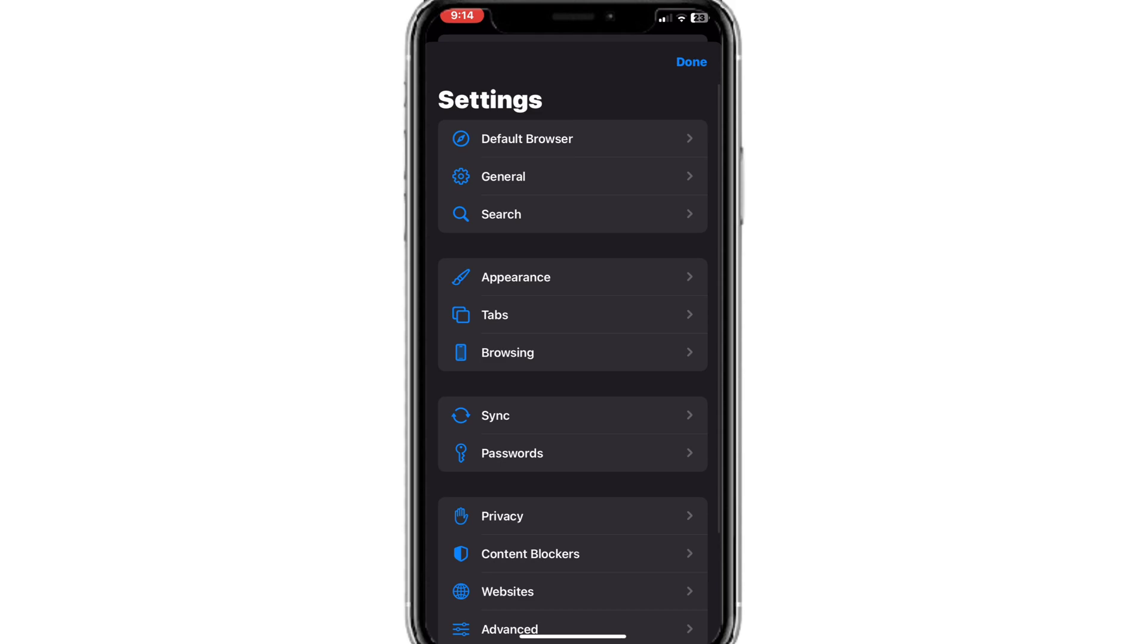
scroll(573, 299, "down", 3)
left_click(509, 508)
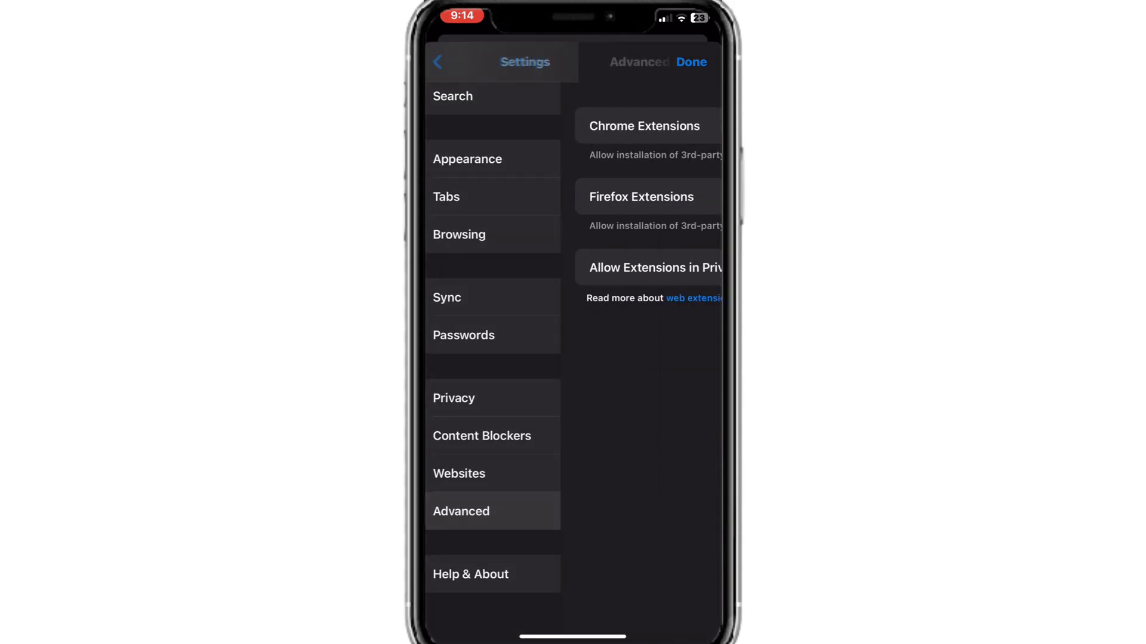
left_click(674, 126)
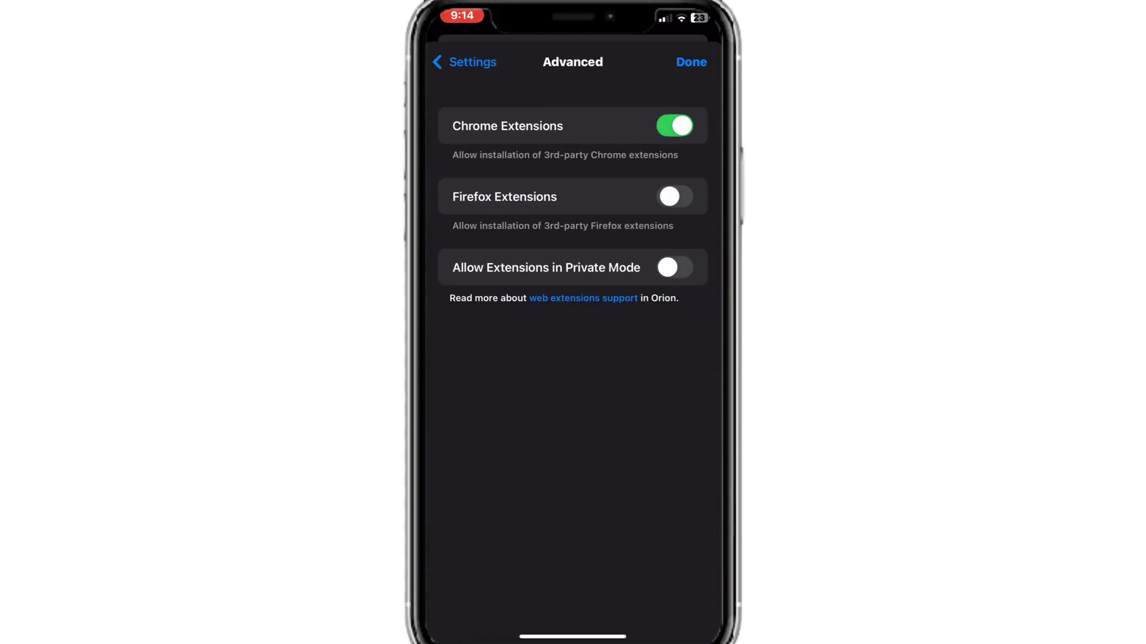
left_click(675, 196)
left_click(691, 62)
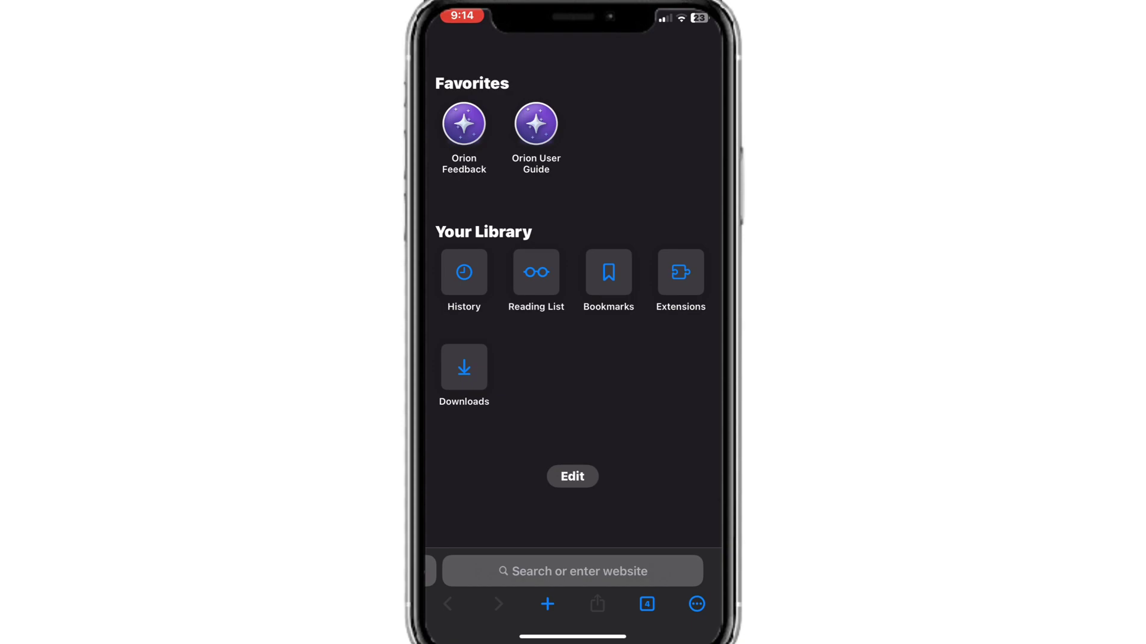
Search Google from Orion's address bar for 'violentmonkey extension'.
left_click(572, 571)
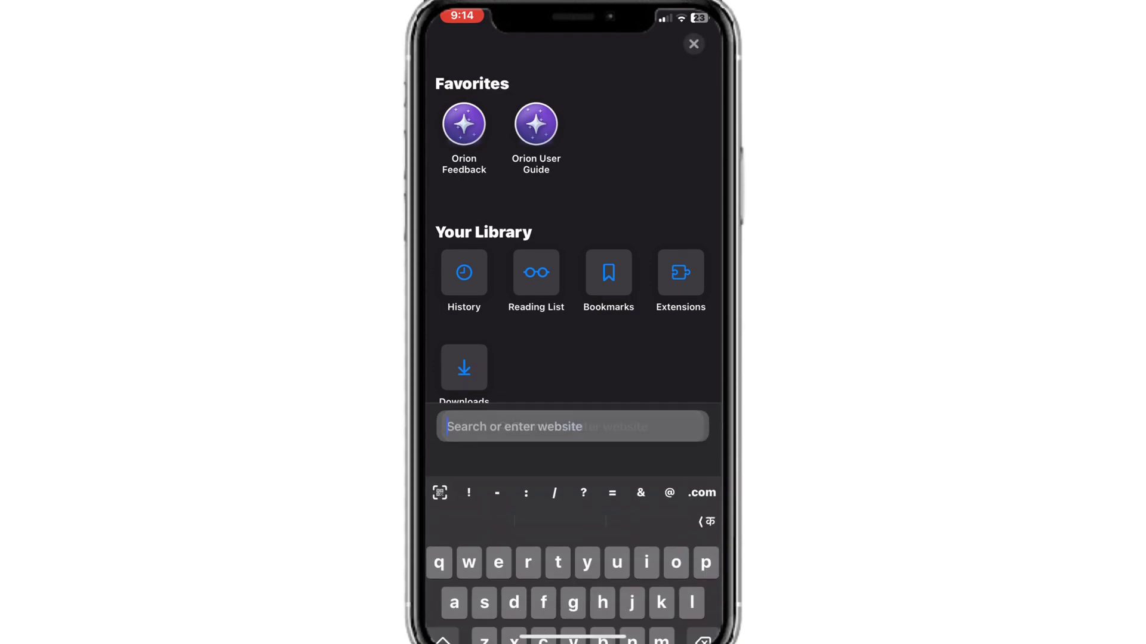
type("v")
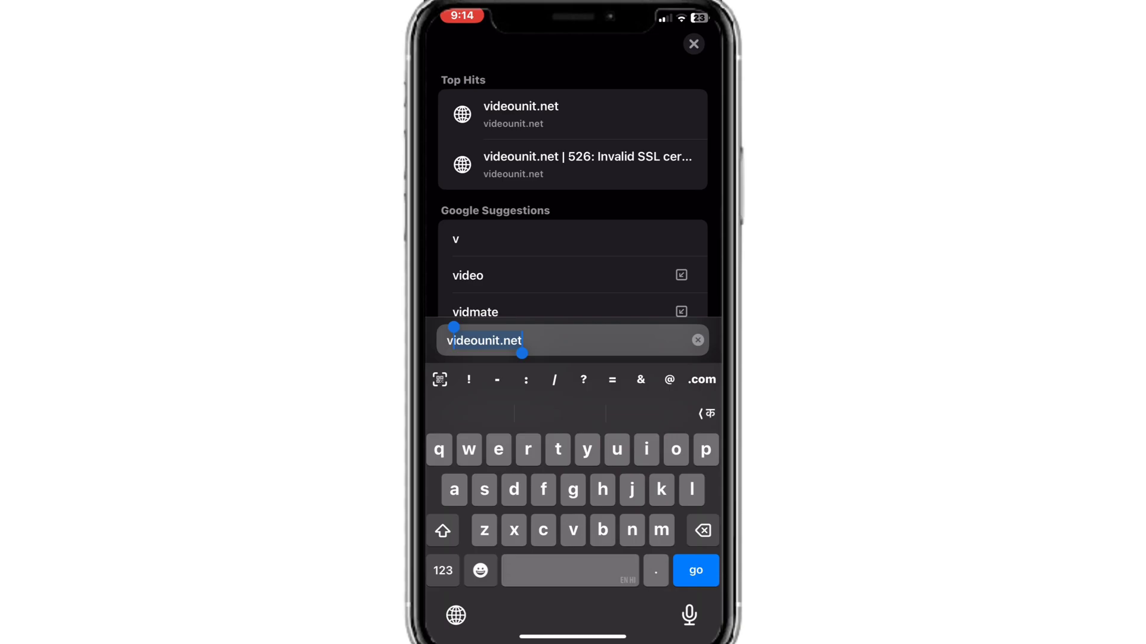
type("iolem")
key("BackSpace")
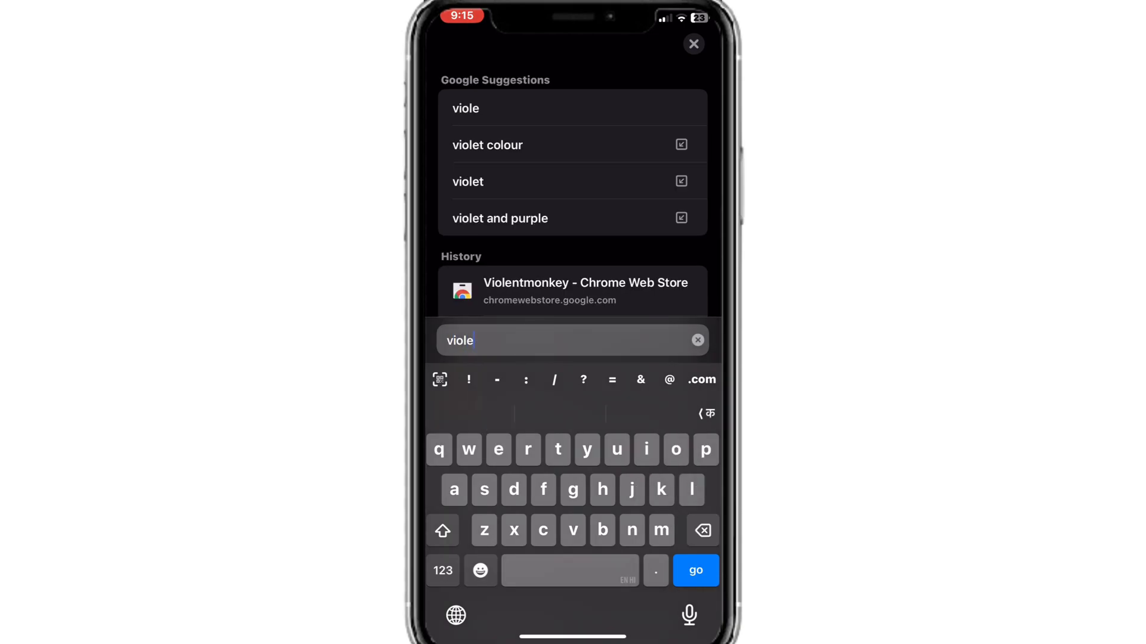
type("ntm")
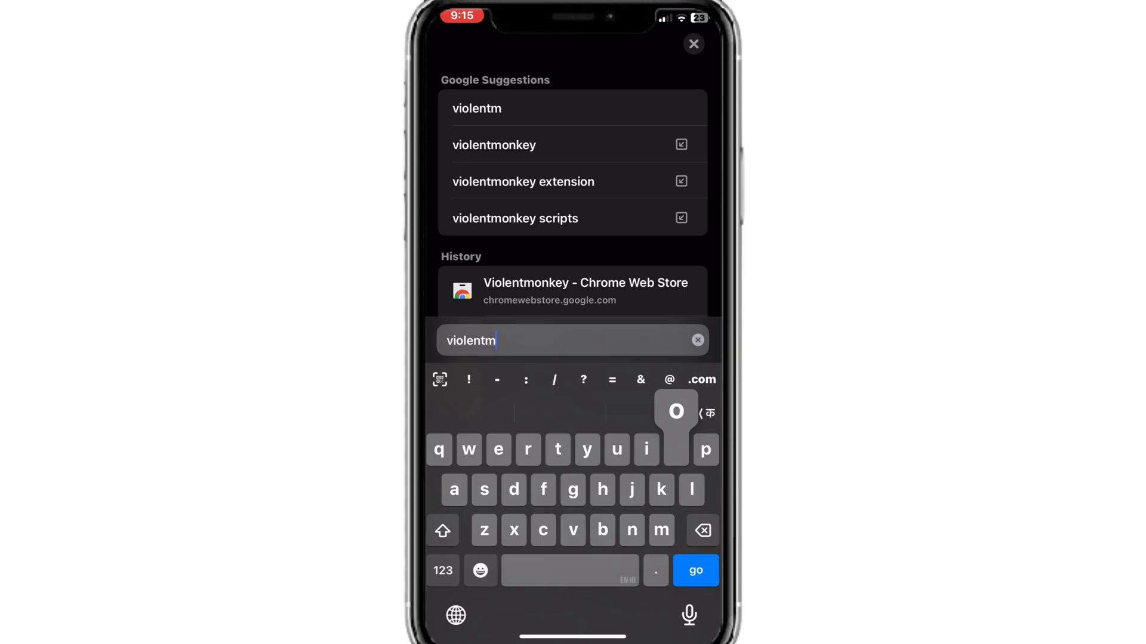
type("onkey")
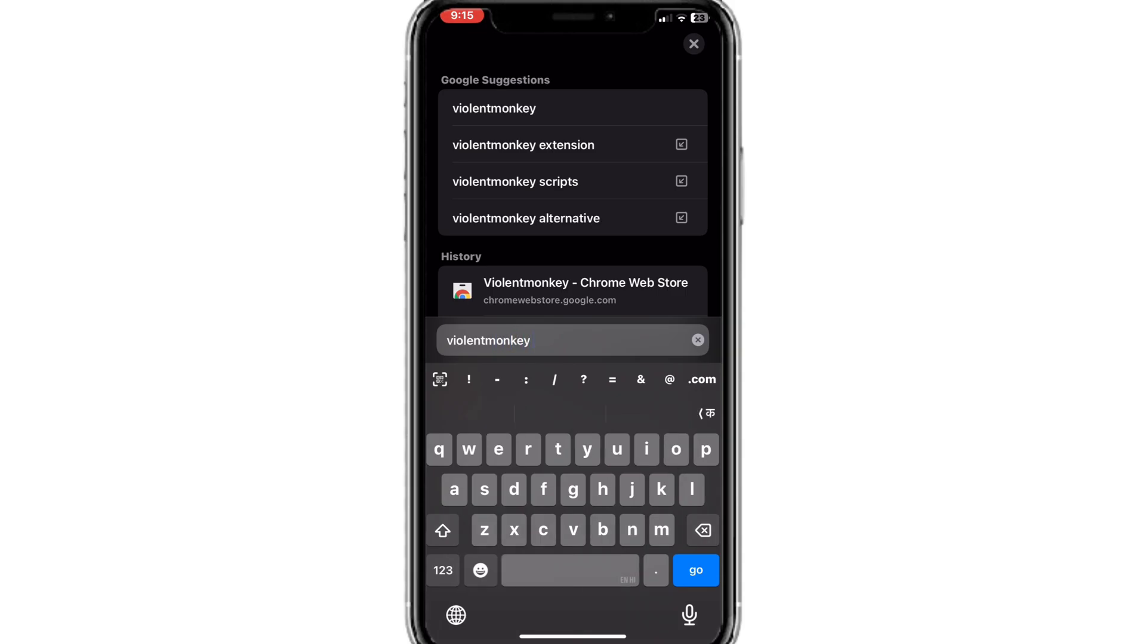
left_click(523, 145)
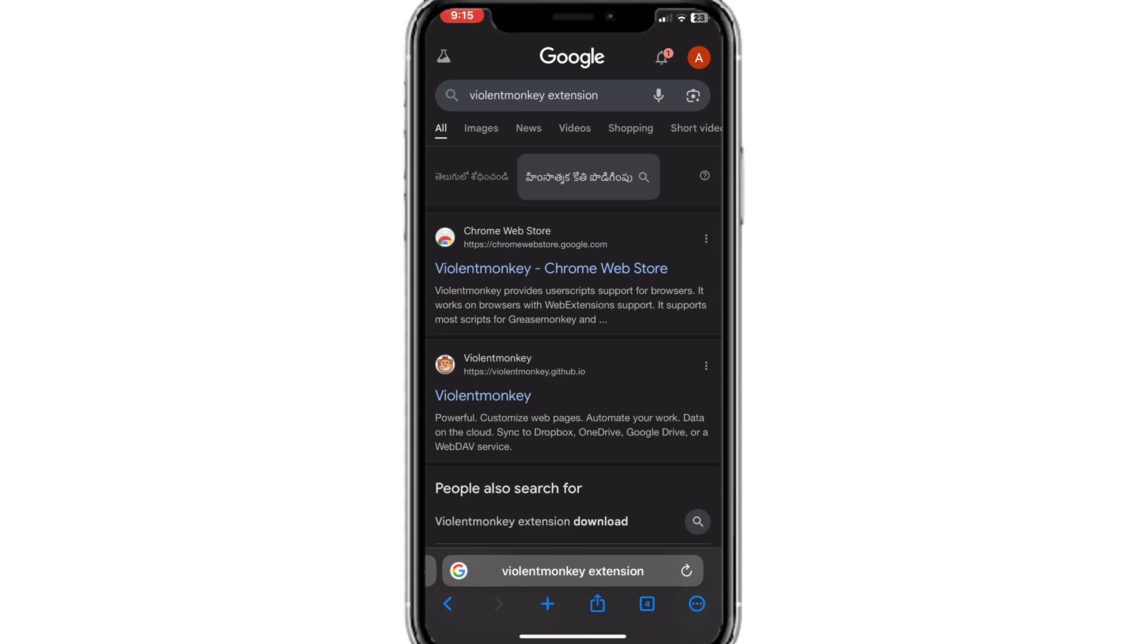
Add Violentmonkey to Orion from its Chrome Web Store listing, approving its permissions.
left_click(550, 268)
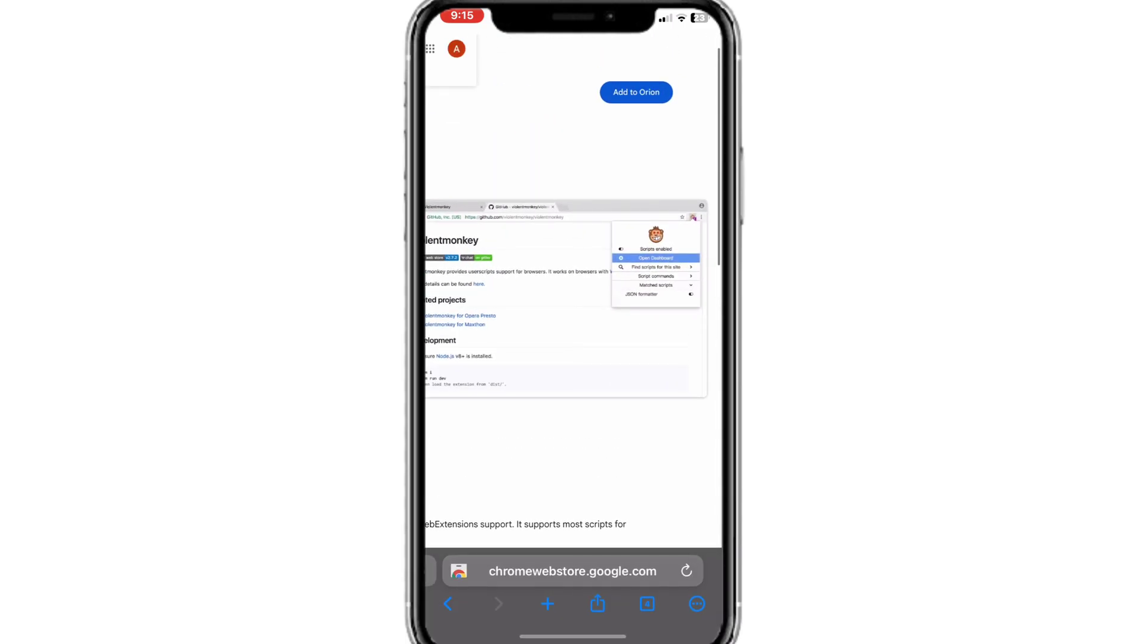
left_click(636, 92)
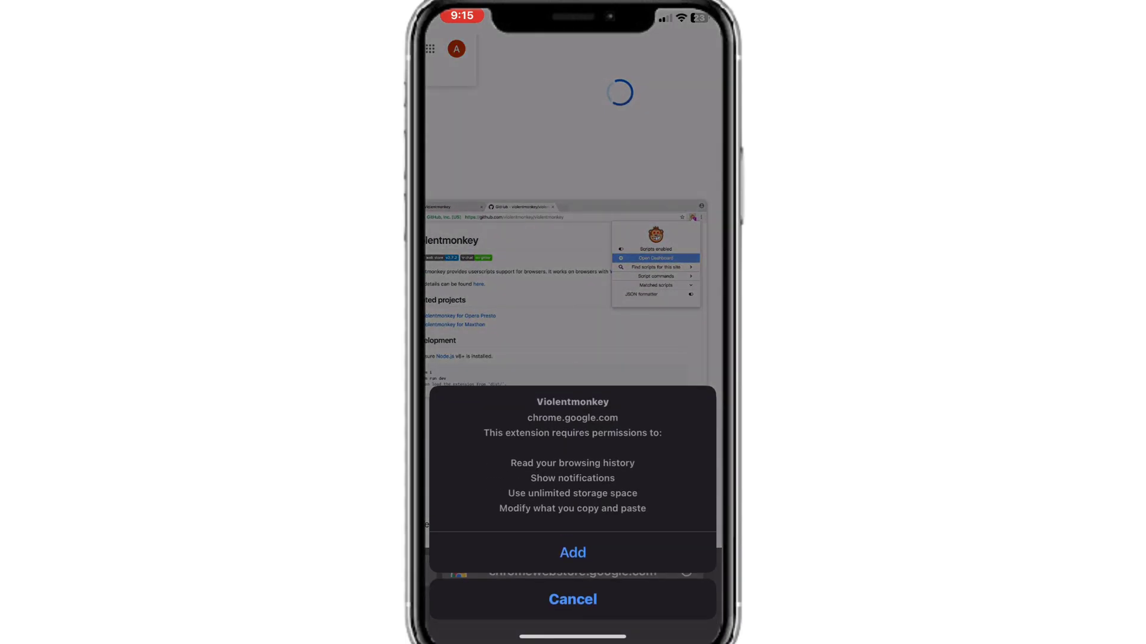
left_click(572, 552)
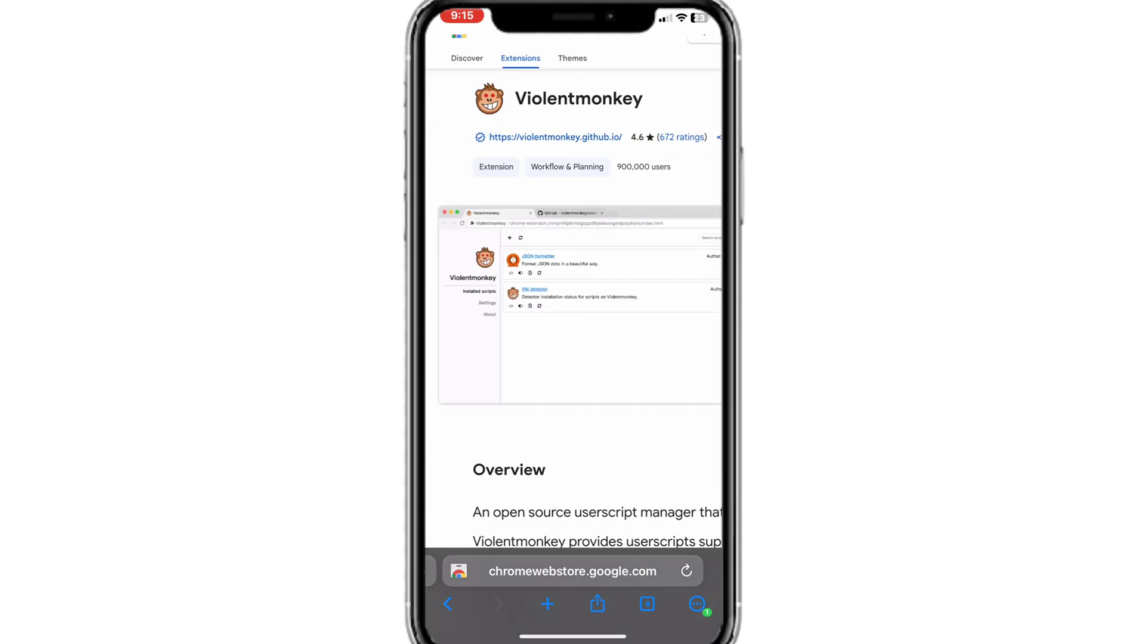
left_click(572, 571)
left_click(696, 41)
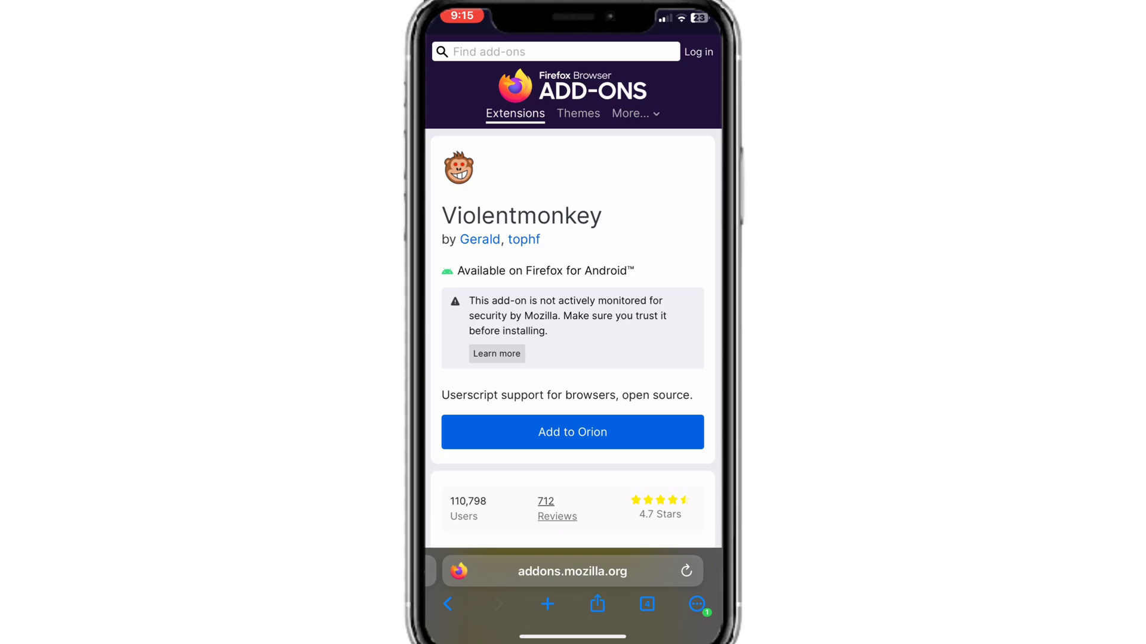
Open the Violentmonkey popup from the ••• menu to confirm version 2.31.0 is active.
left_click(697, 604)
scroll(573, 358, "down", 5)
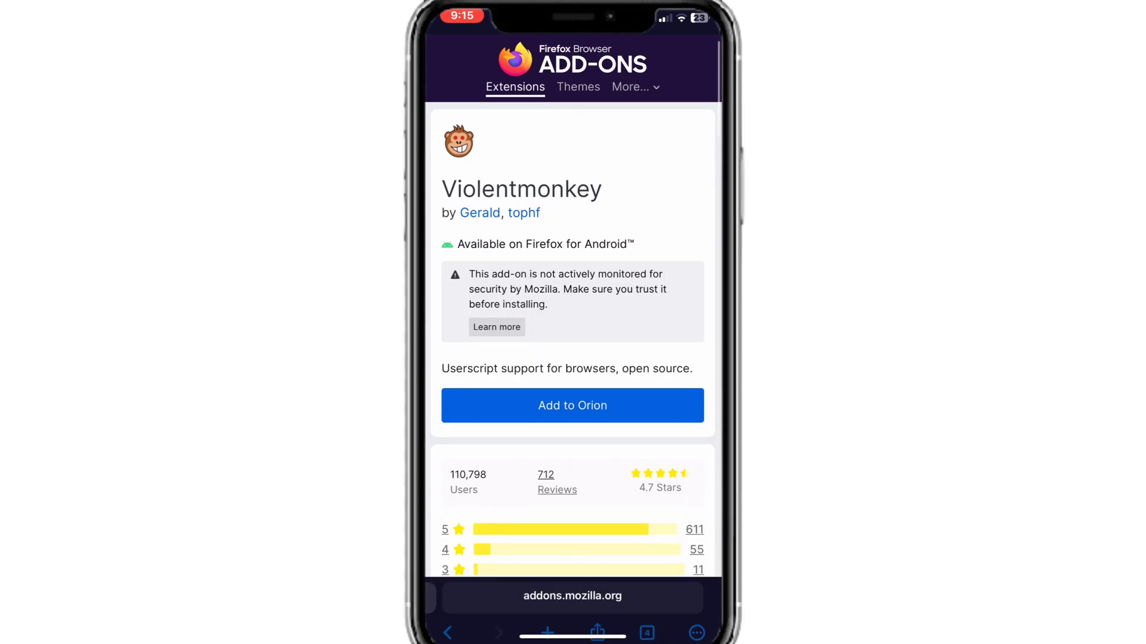
scroll(572, 299, "up", 5)
left_click(696, 604)
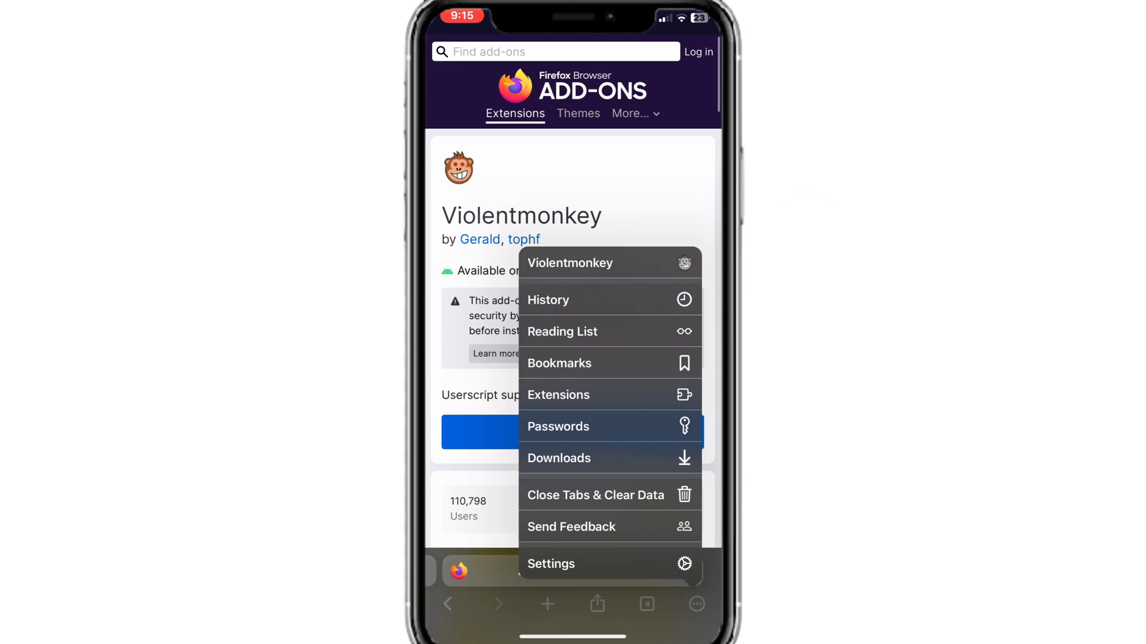
left_click(570, 264)
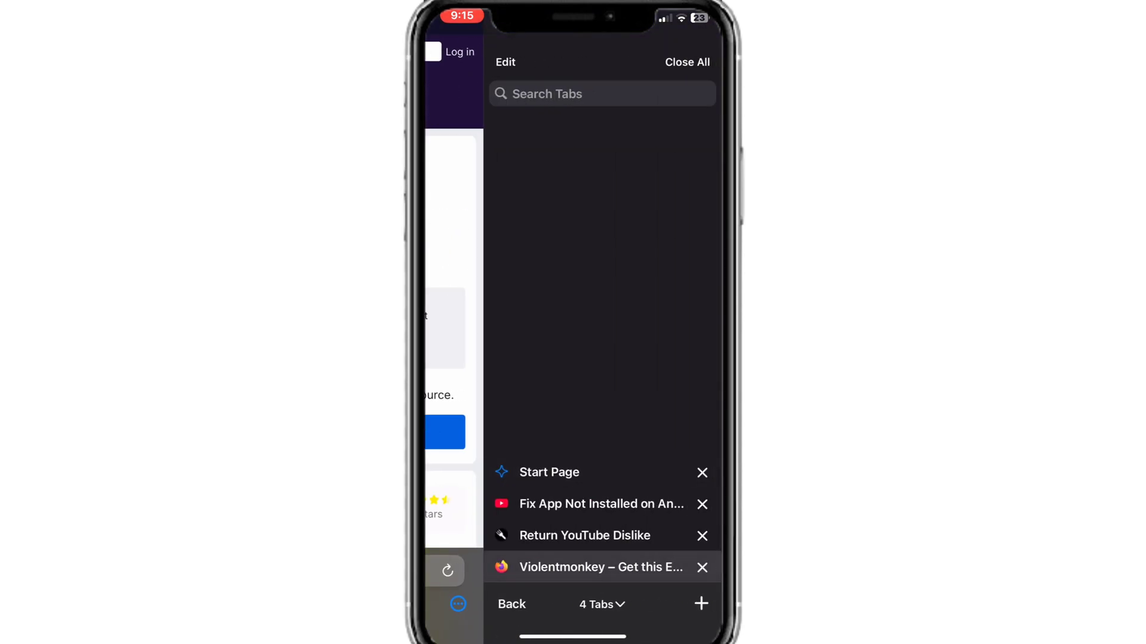
Switch via the tab list to the 'Fix App Not Installed' YouTube video tab.
left_click(585, 535)
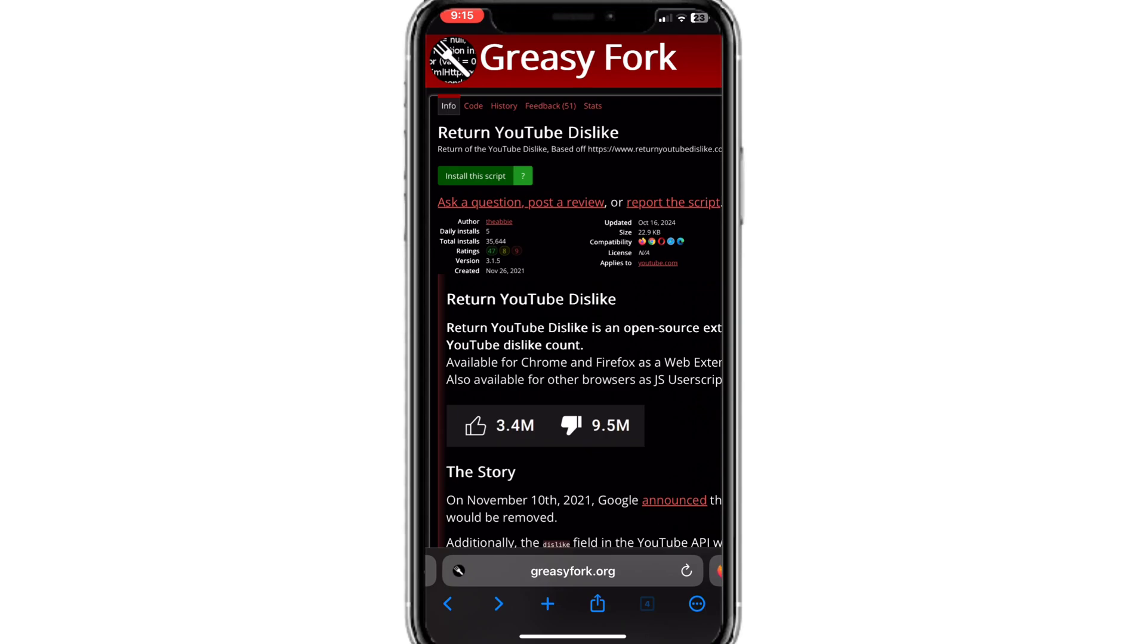
left_click(647, 603)
left_click(608, 505)
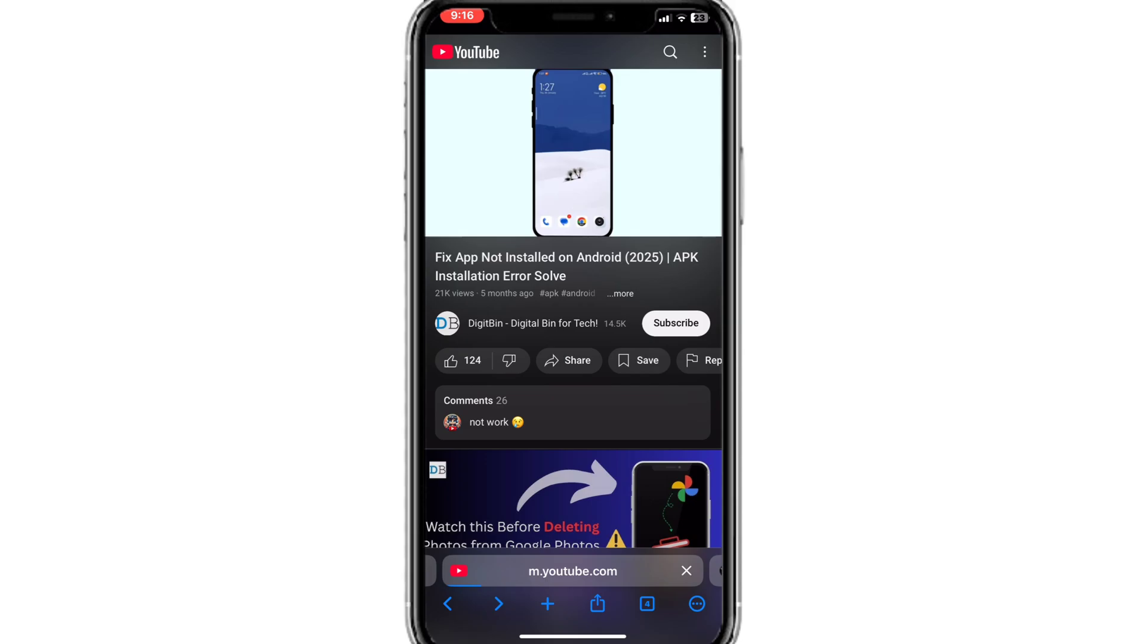
Dislike and undislike the video to confirm no count shows, then return to Return YouTube Dislike.
left_click(509, 361)
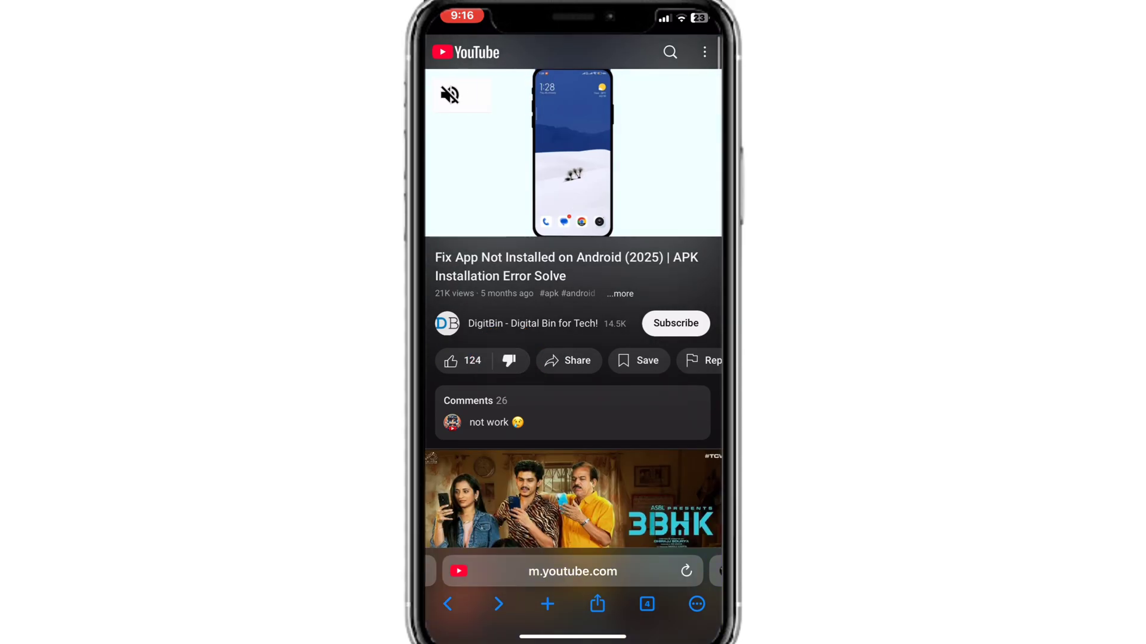
left_click(509, 361)
left_click(647, 603)
left_click(589, 531)
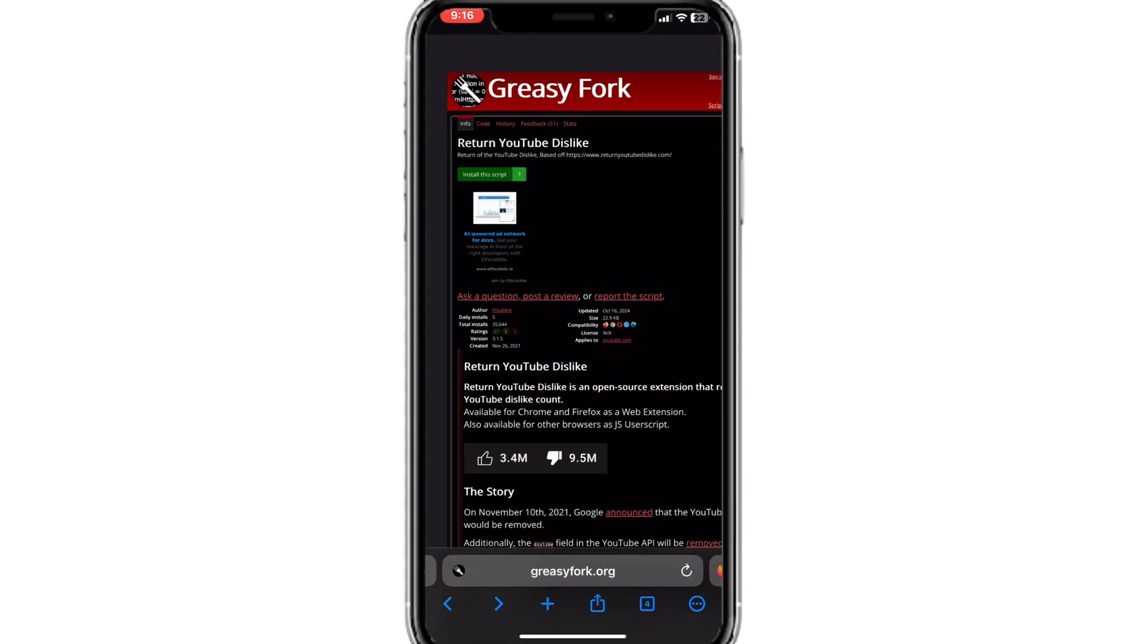
Install the Return YouTube Dislike 3.1.5 script from Greasy Fork and confirm it in Violentmonkey.
left_click(455, 120)
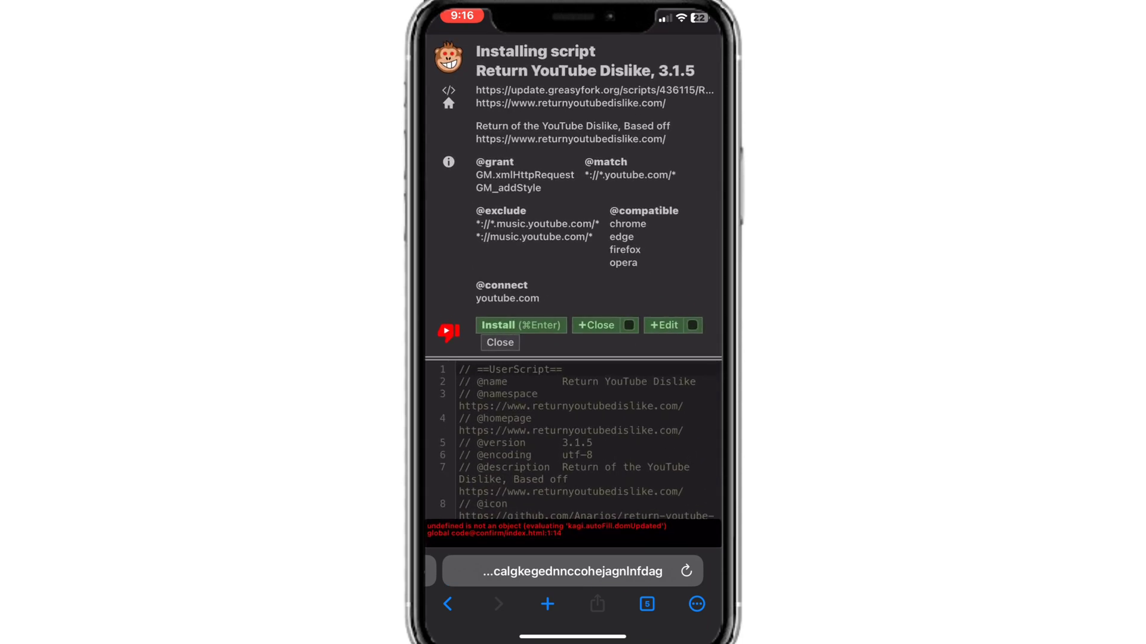
left_click(520, 325)
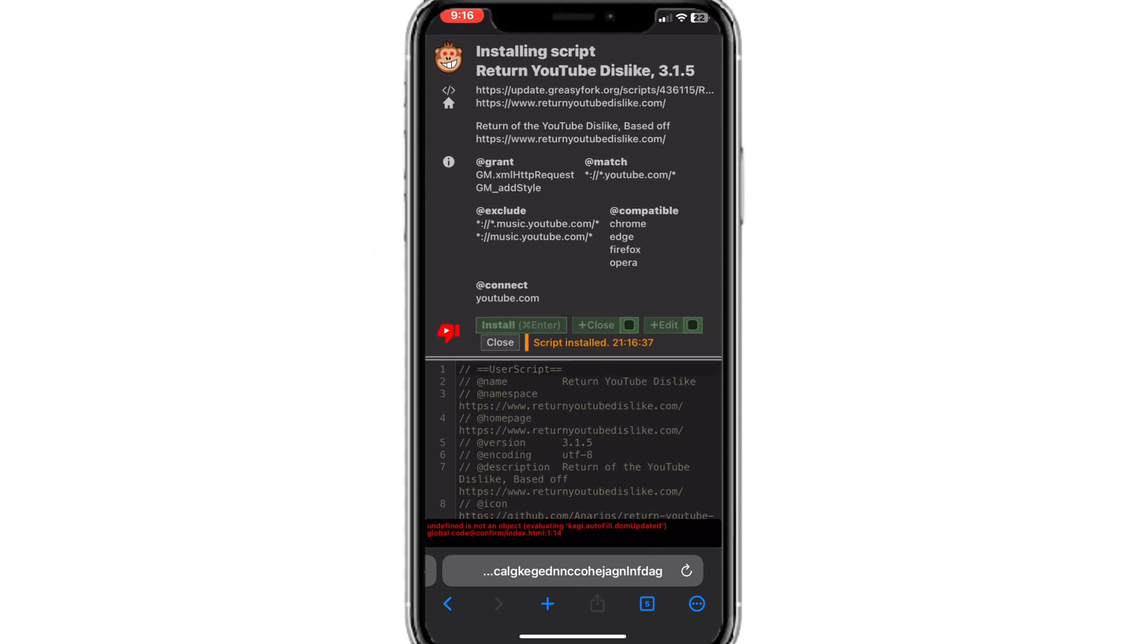
Open the Violentmonkey dashboard's Installed scripts list showing Return YouTube Dislike 3.1.5.
left_click(696, 604)
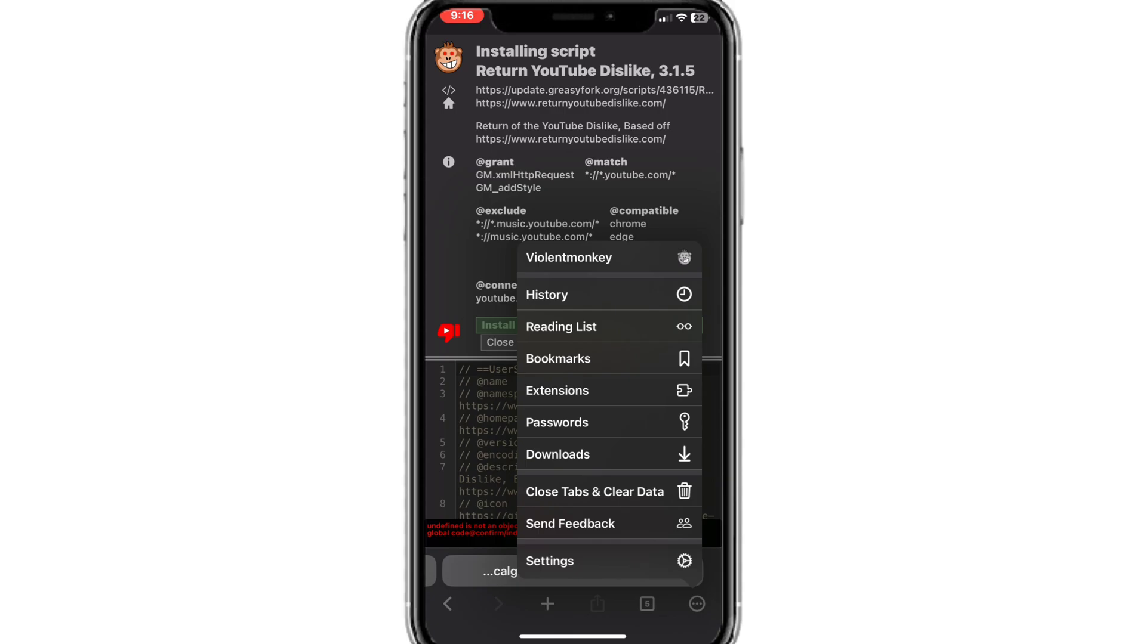
left_click(588, 256)
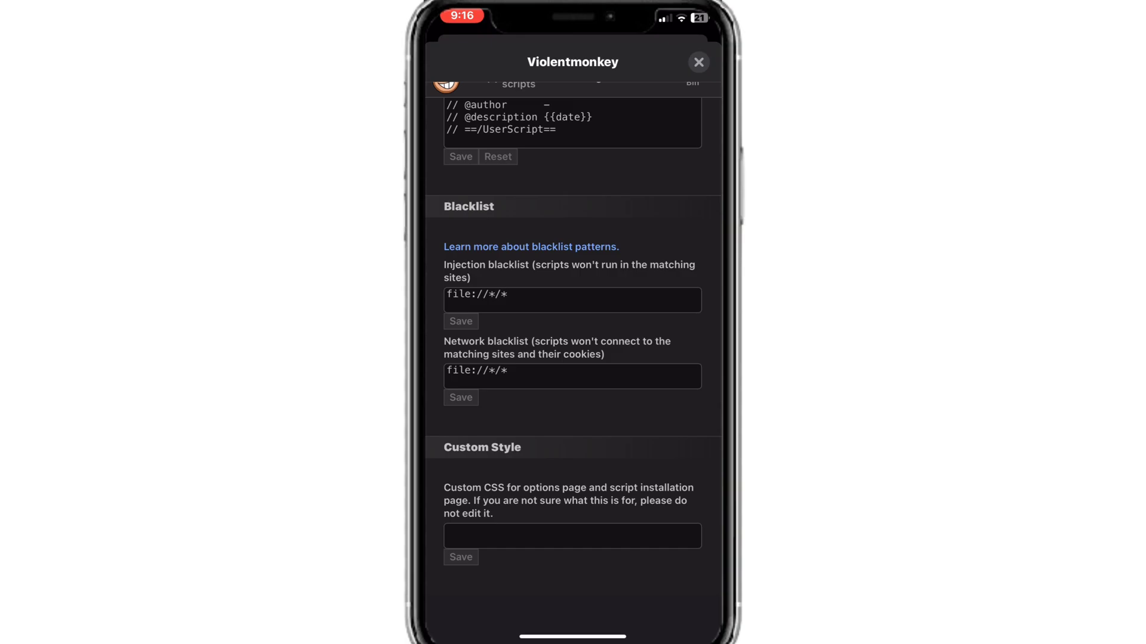
scroll(573, 358, "up", 10)
scroll(572, 358, "up", 10)
scroll(572, 358, "up", 5)
scroll(573, 358, "up", 10)
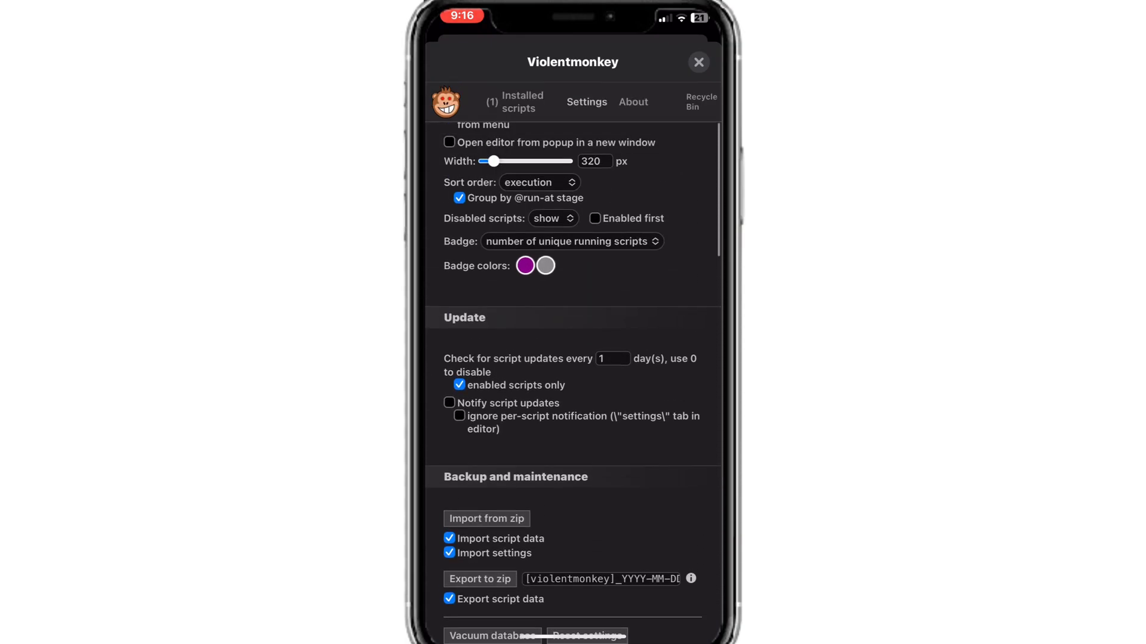
scroll(573, 358, "up", 3)
left_click(519, 101)
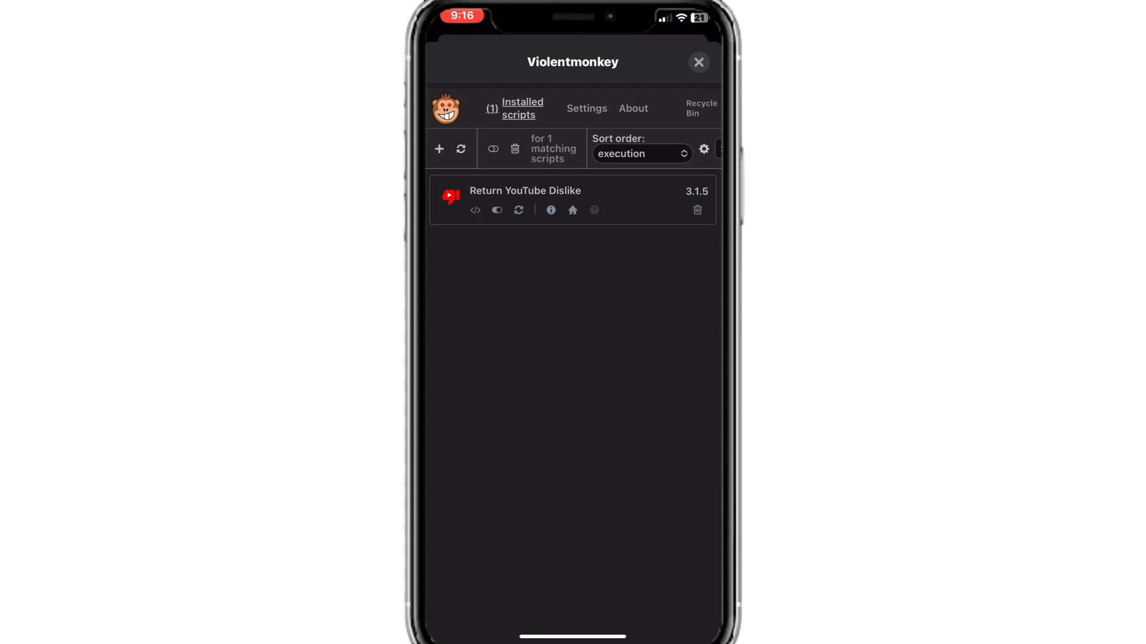
Close the Violentmonkey dashboard to return to the YouTube video now showing 5 dislikes.
left_click(699, 62)
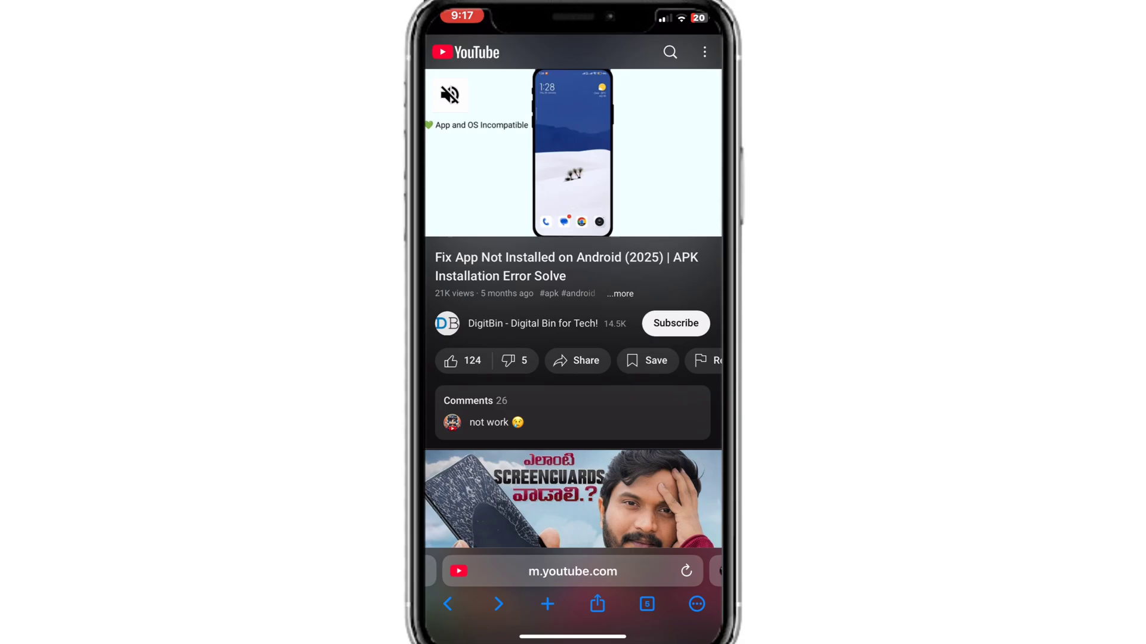
Check Return YouTube Dislike among matched scripts in the popup, then open Violentmonkey settings.
left_click(697, 604)
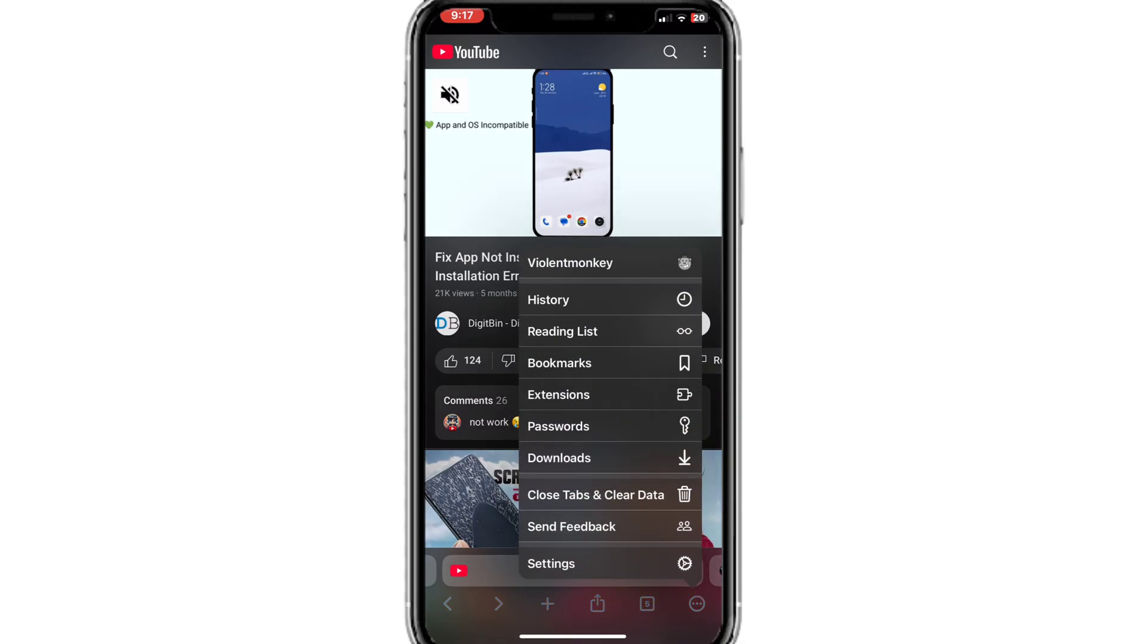
left_click(597, 263)
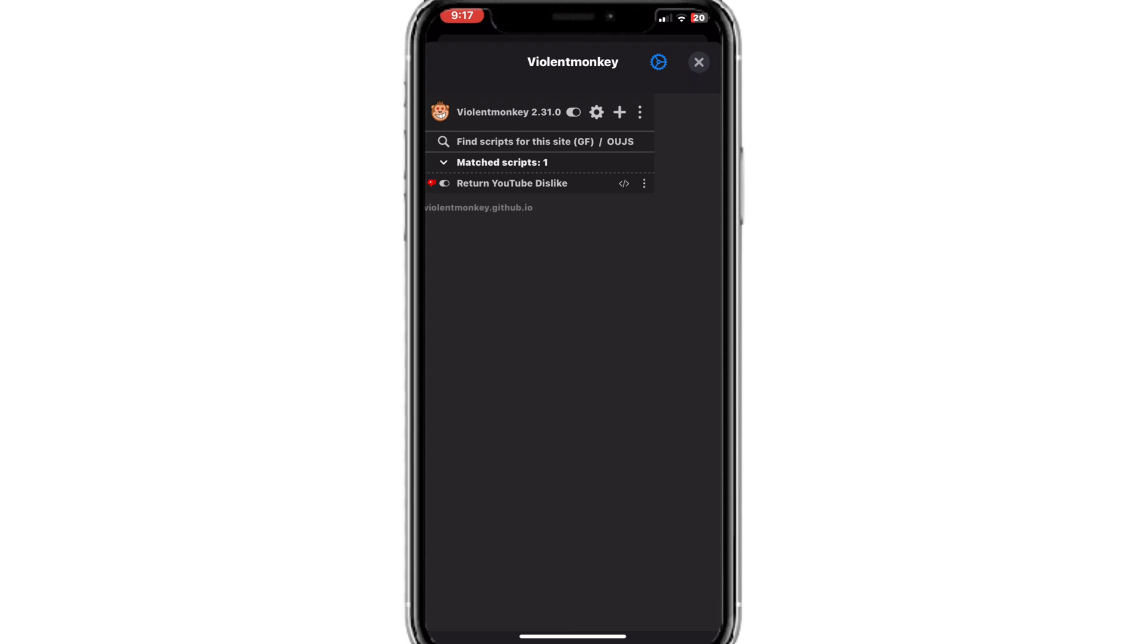
left_click(501, 162)
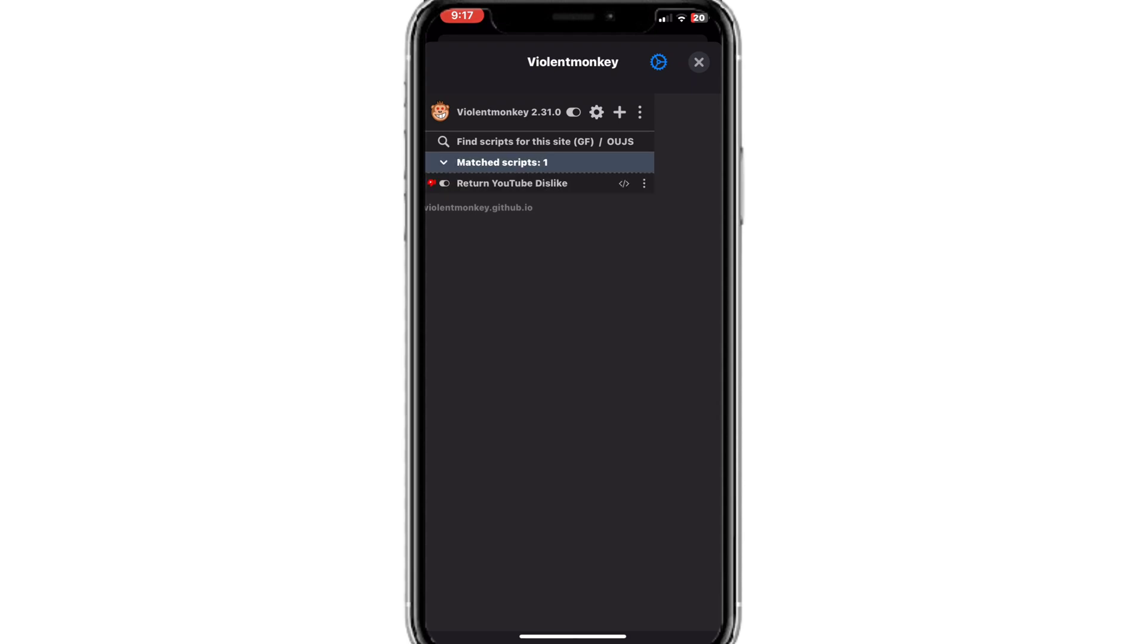
left_click(596, 112)
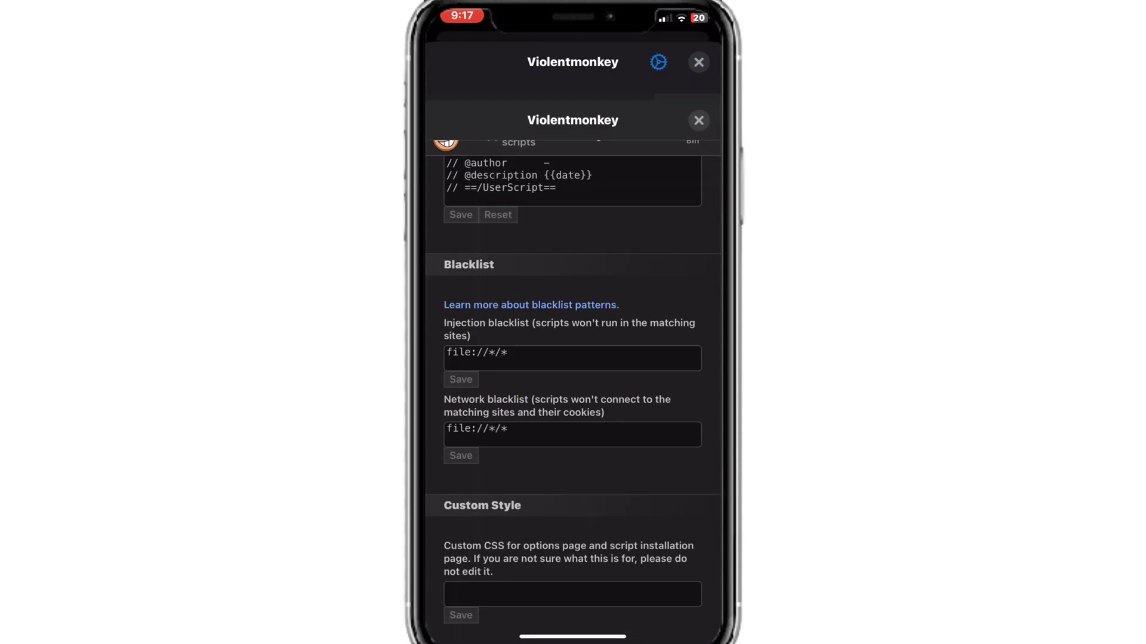
scroll(573, 358, "up", 10)
scroll(573, 358, "up", 5)
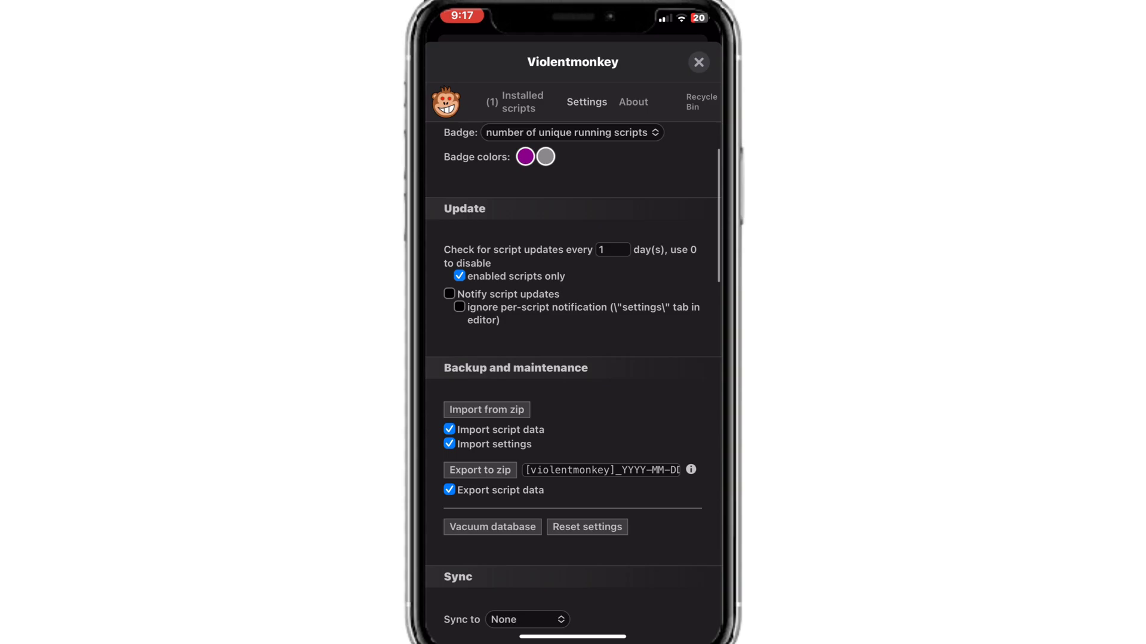
View the Return YouTube Dislike script's code from the installed scripts list, then close it.
left_click(515, 101)
left_click(475, 203)
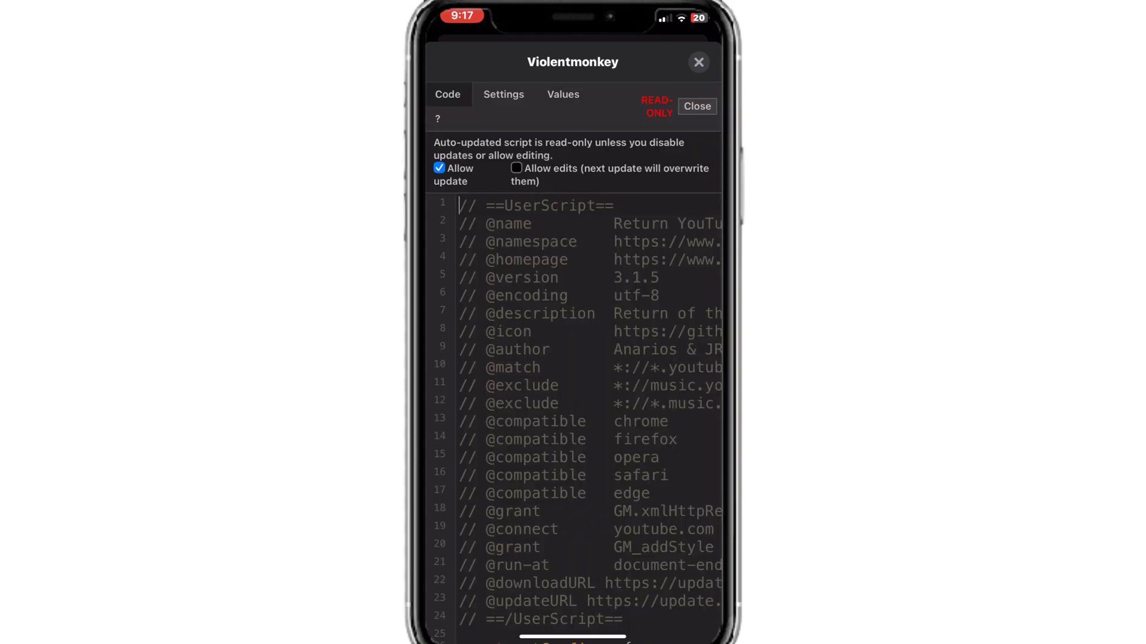
scroll(573, 406, "down", 10)
scroll(573, 417, "down", 10)
scroll(573, 418, "up", 20)
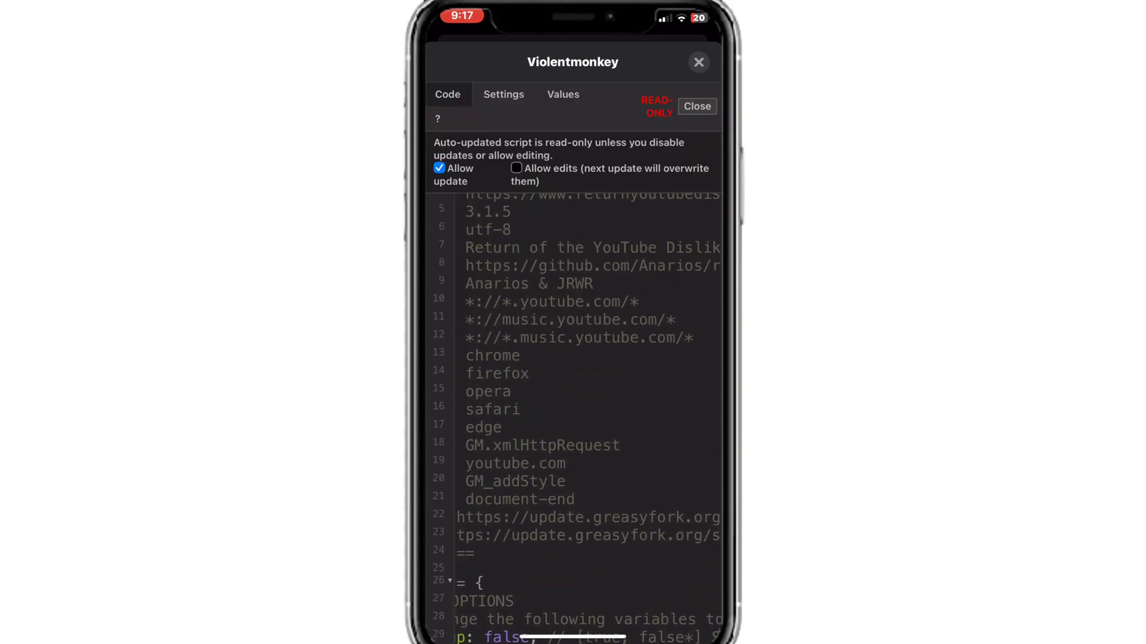
scroll(573, 417, "up", 5)
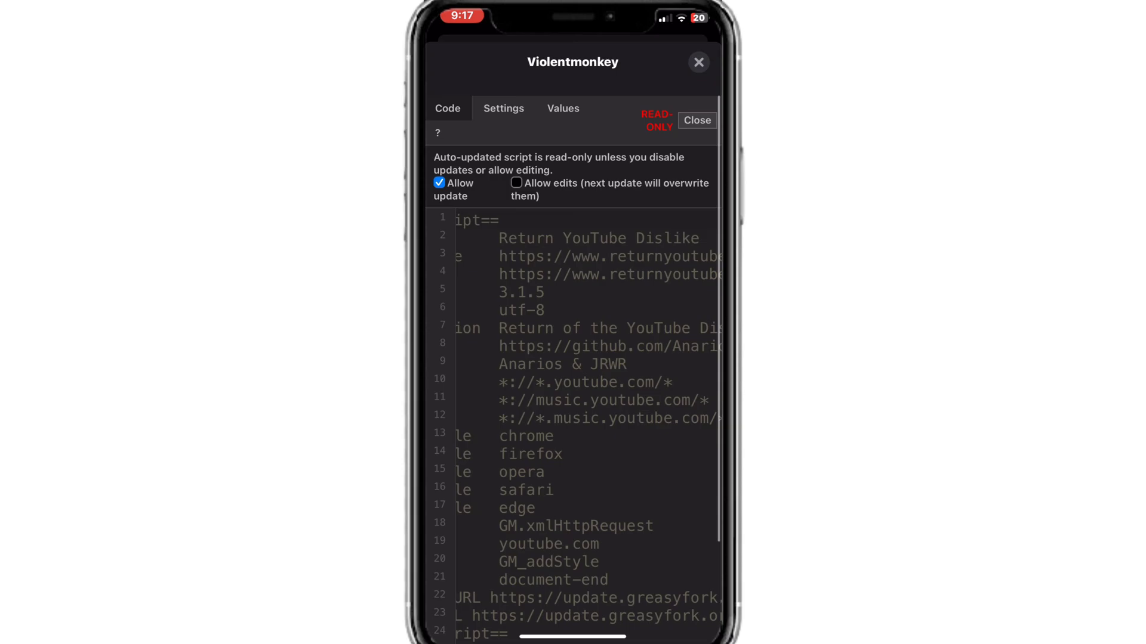
left_click(697, 106)
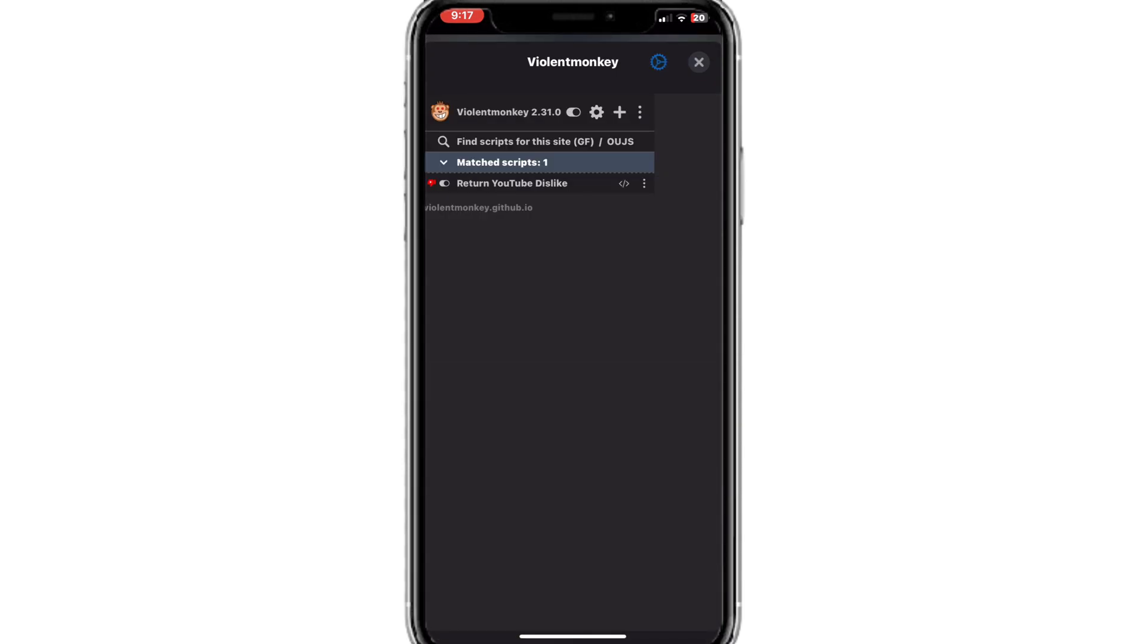
Open Return YouTube Dislike in the editor and review its Settings tab.
left_click(624, 183)
scroll(573, 417, "down", 3)
scroll(573, 417, "up", 3)
left_click(504, 105)
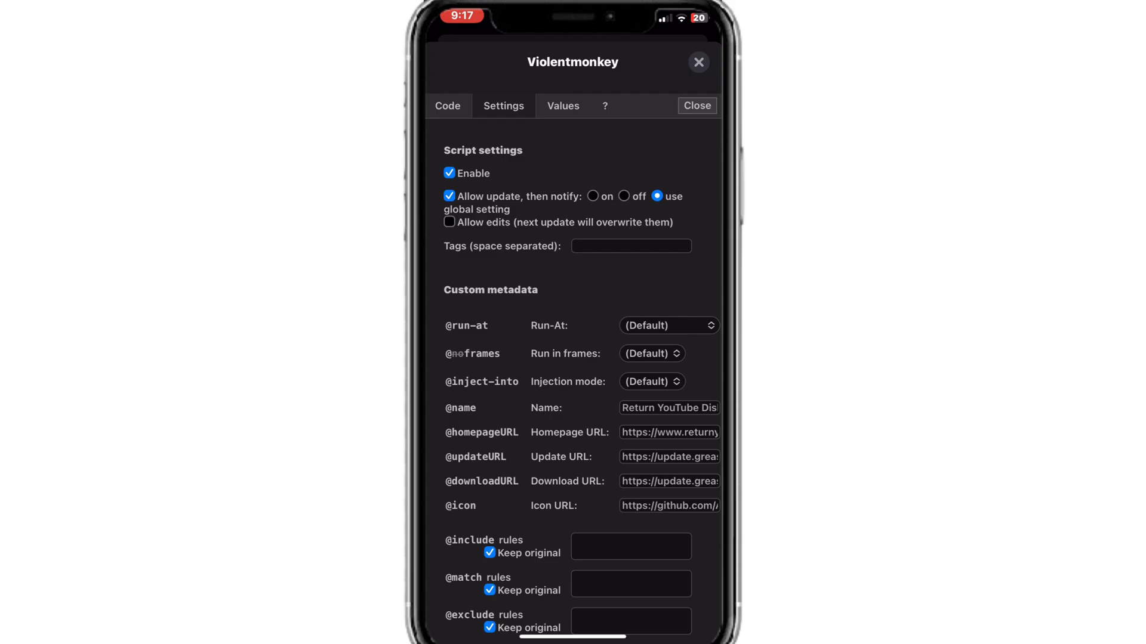
scroll(573, 358, "down", 2)
scroll(572, 358, "up", 2)
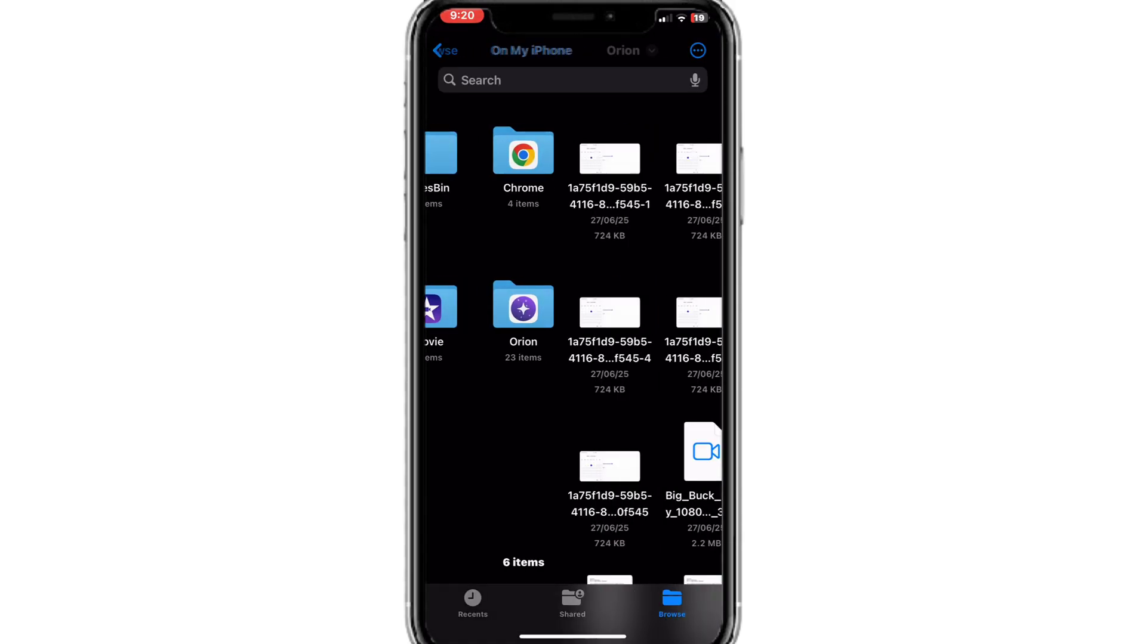
Compress Hide Google AI Overview.user.js into a zip in the Orion folder, then return to Orion.
scroll(572, 358, "down", 10)
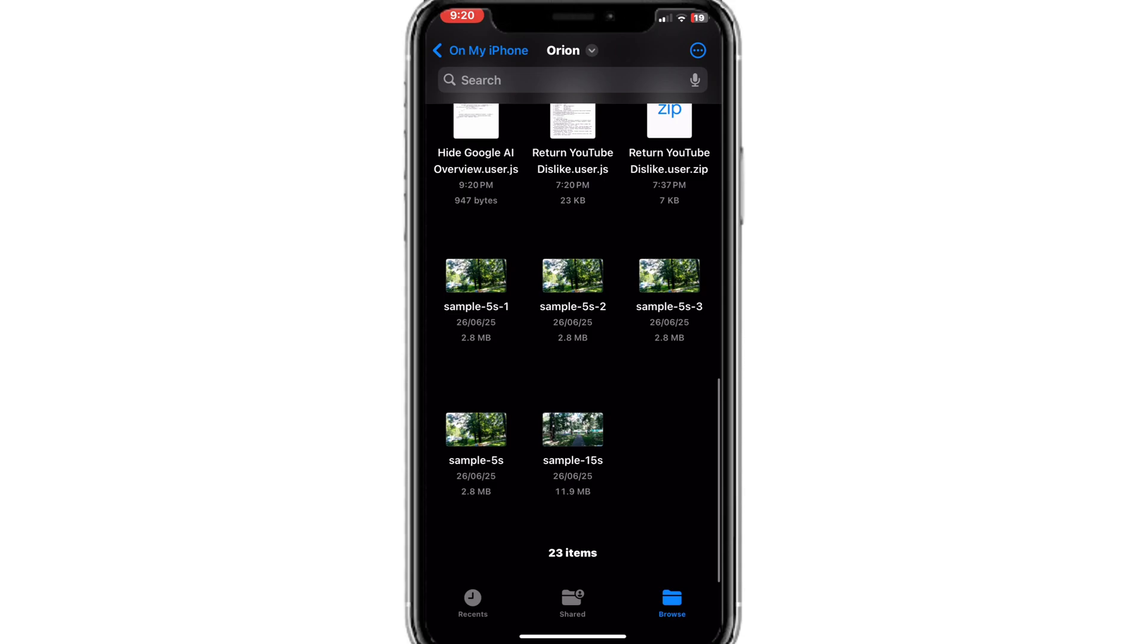
scroll(573, 334, "up", 8)
scroll(573, 334, "down", 3)
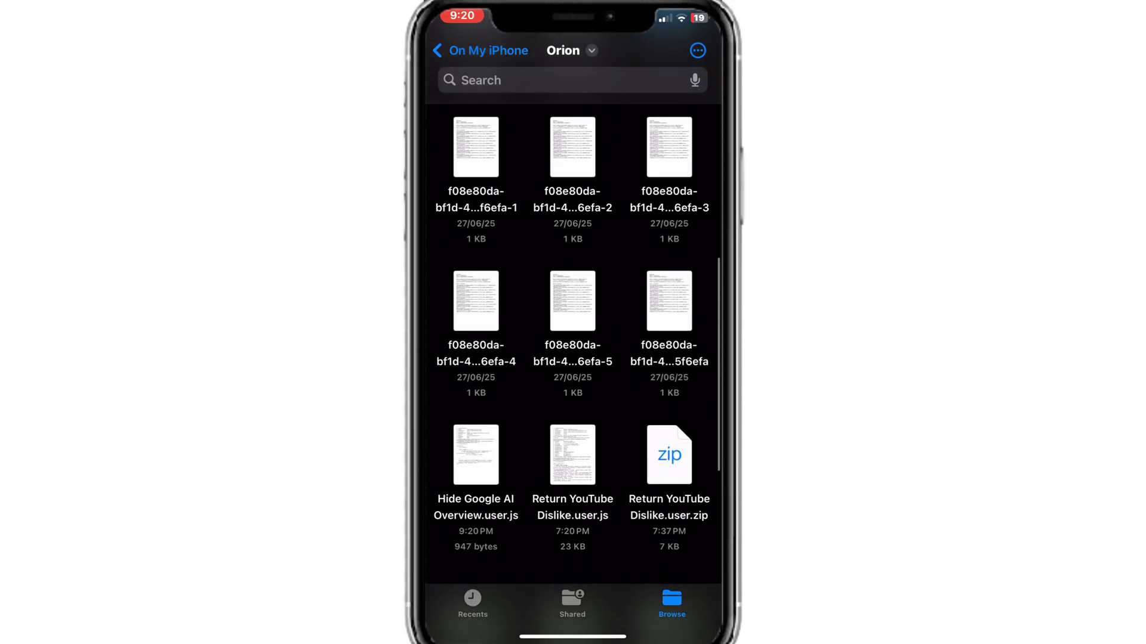
left_click(476, 454)
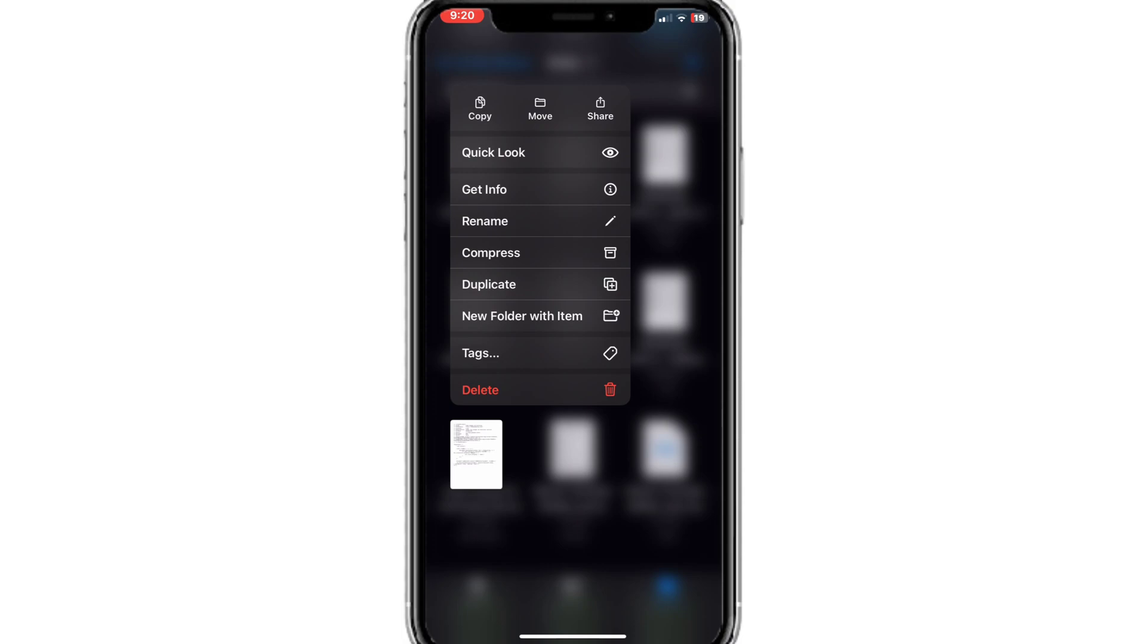
left_click(491, 252)
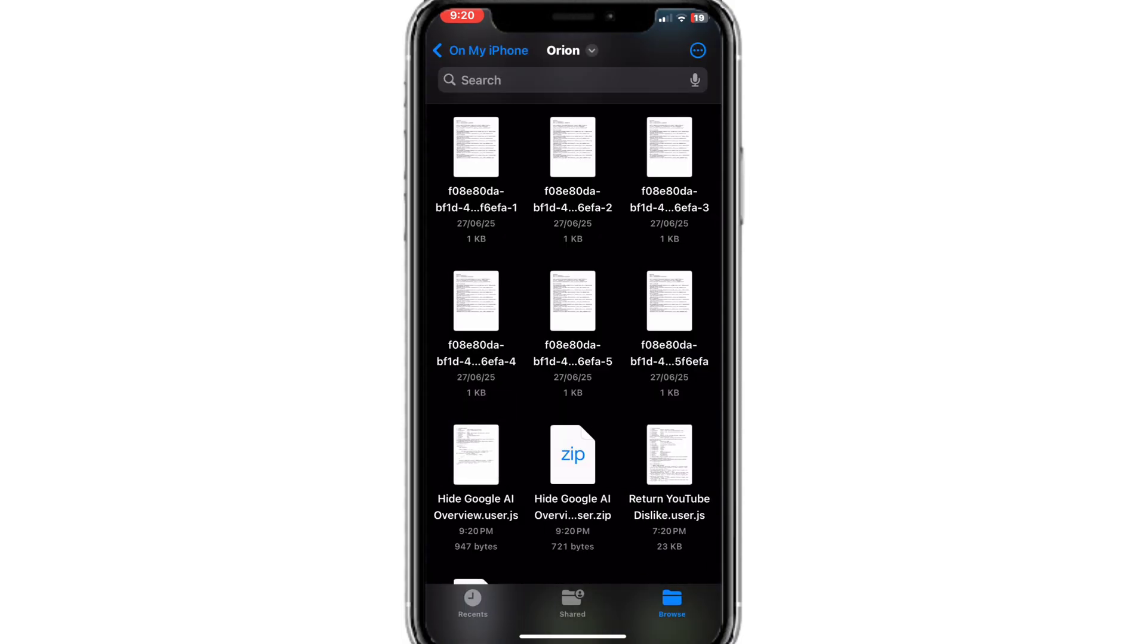
left_click_drag(572, 636, 573, 418)
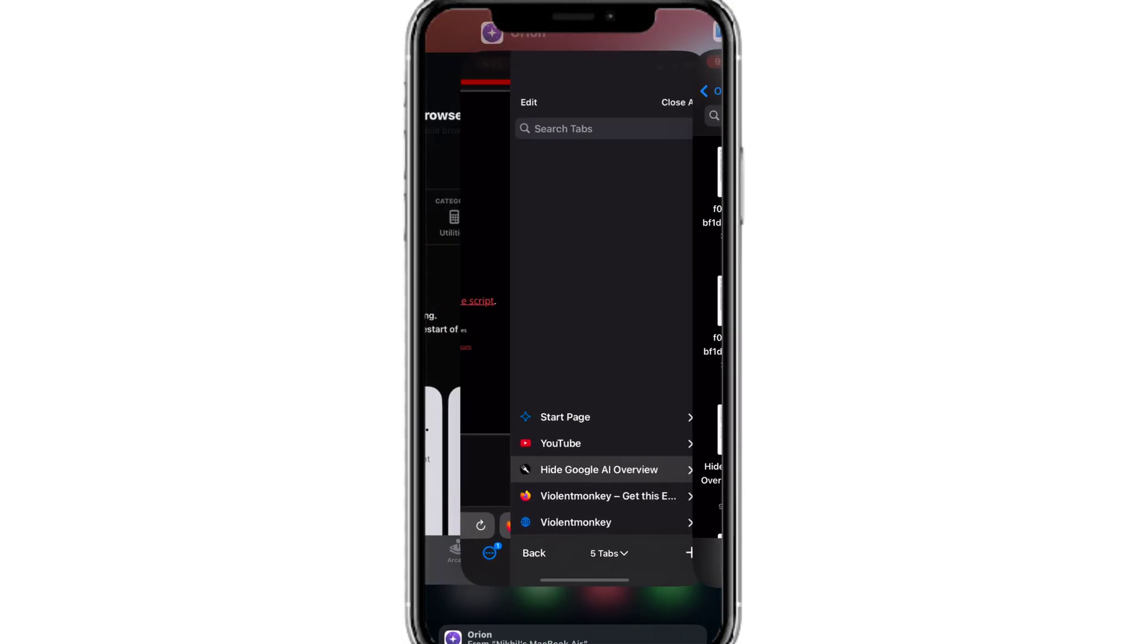
Back in Orion, open the Violentmonkey popup on the Hide Google AI Overview page.
left_click(600, 299)
left_click(589, 504)
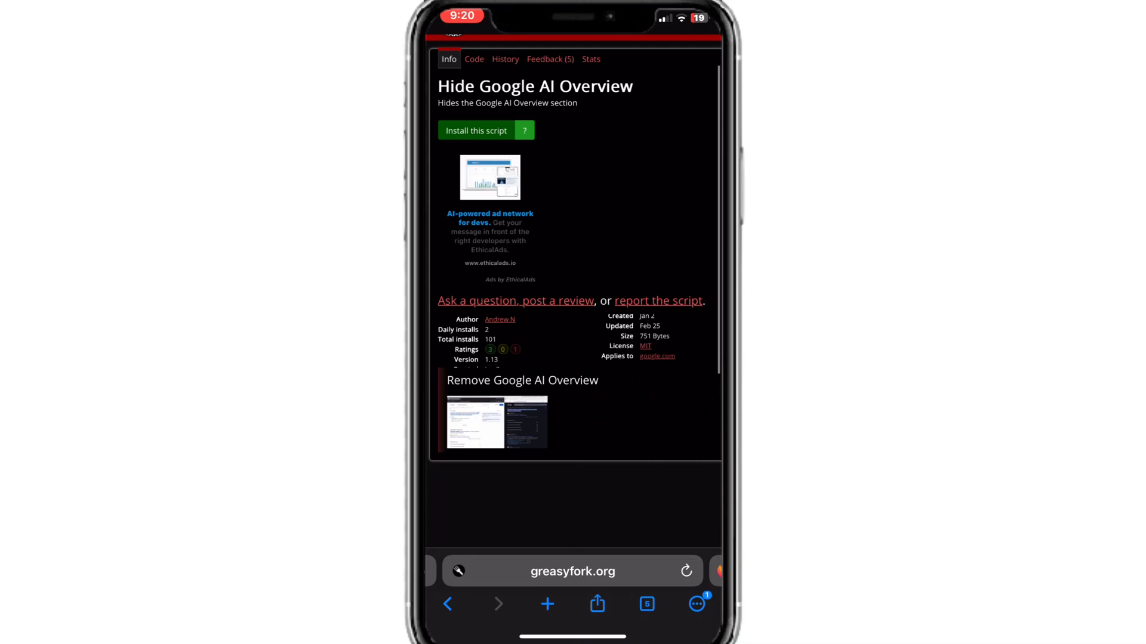
left_click(697, 604)
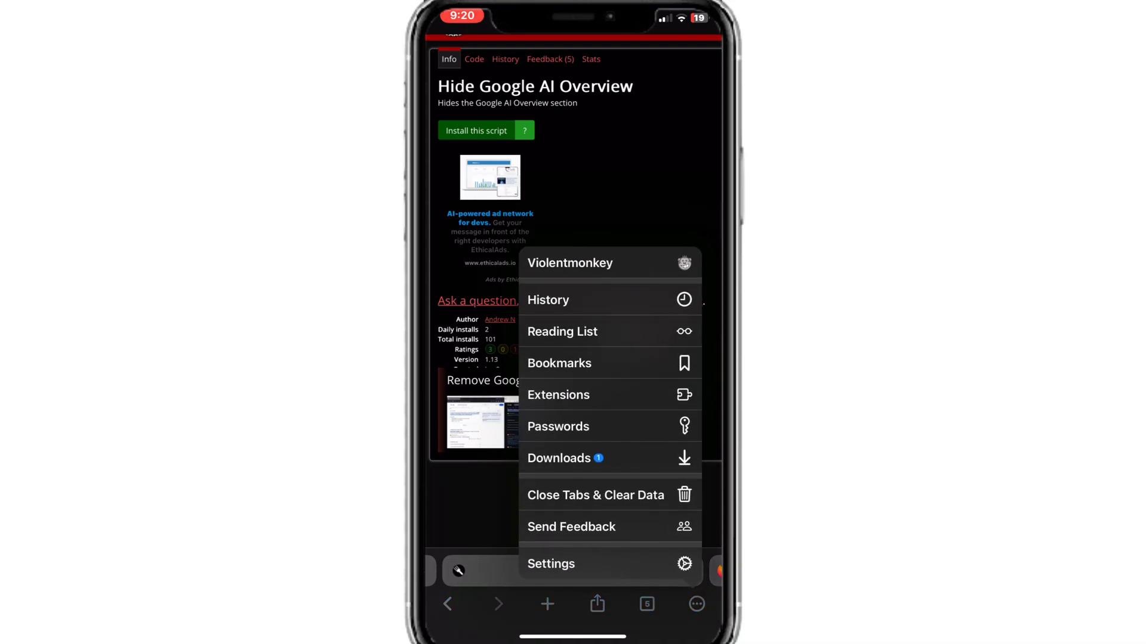
left_click(697, 604)
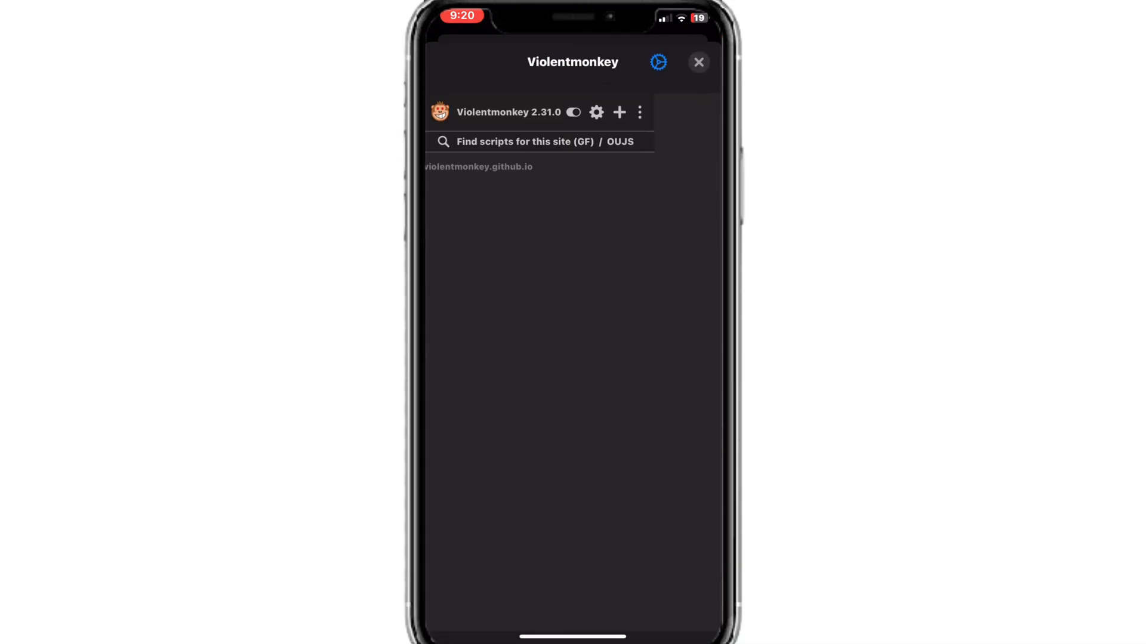
Open the Violentmonkey dashboard's Settings and scroll to Backup and maintenance.
left_click(596, 112)
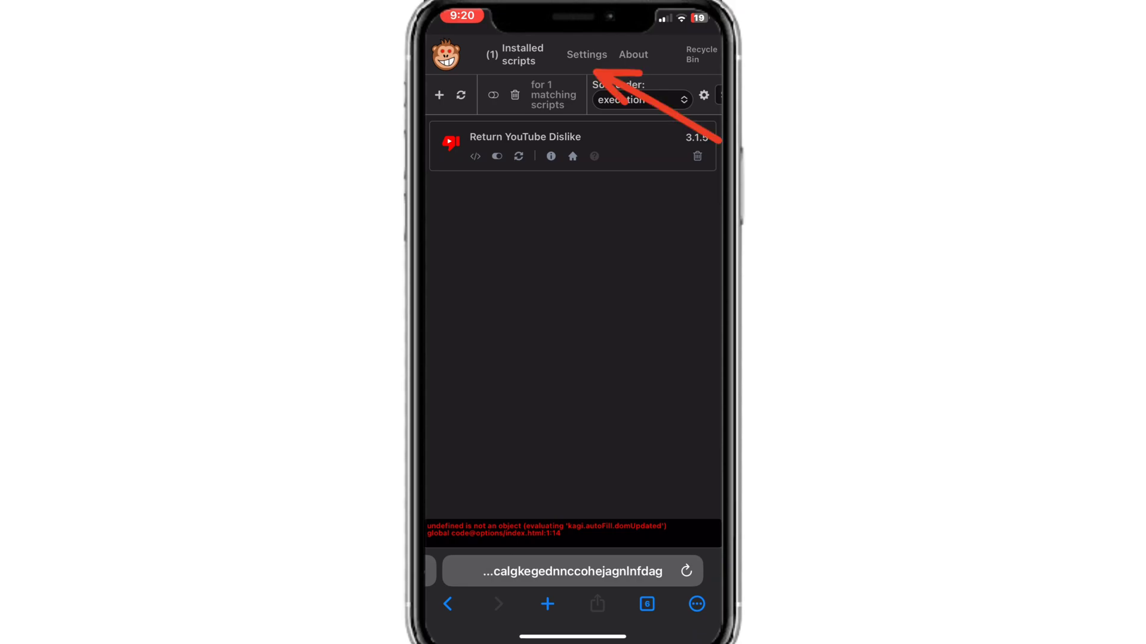
left_click(587, 54)
scroll(573, 329, "down", 3)
scroll(573, 328, "down", 3)
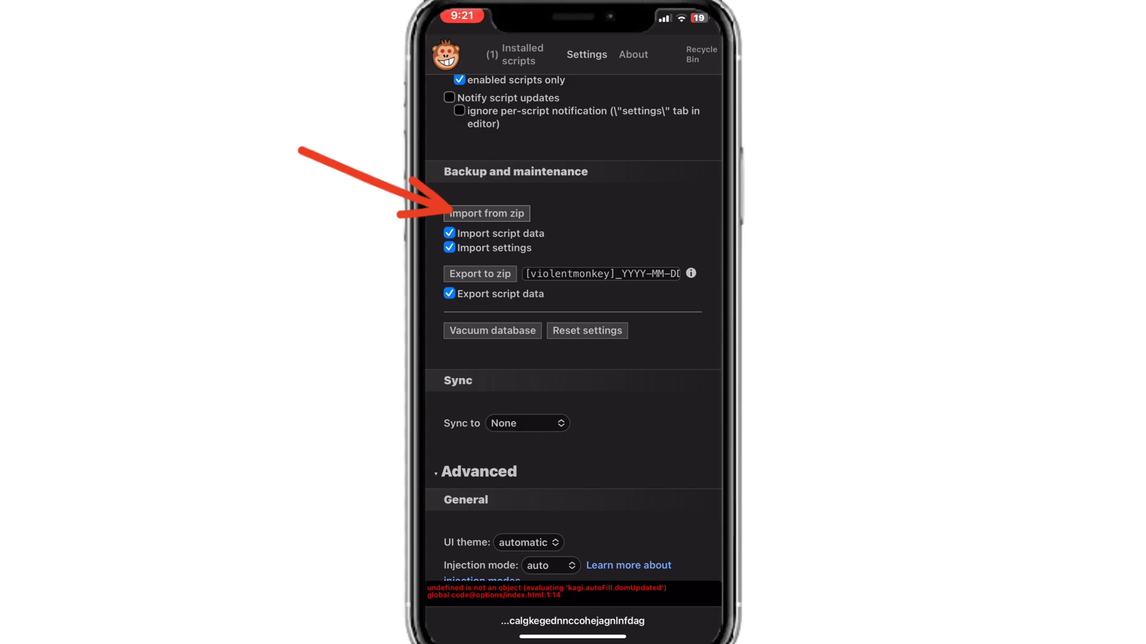
Import Hide Google AI Overview.user.zip from the Orion folder and return to Installed scripts.
left_click(486, 213)
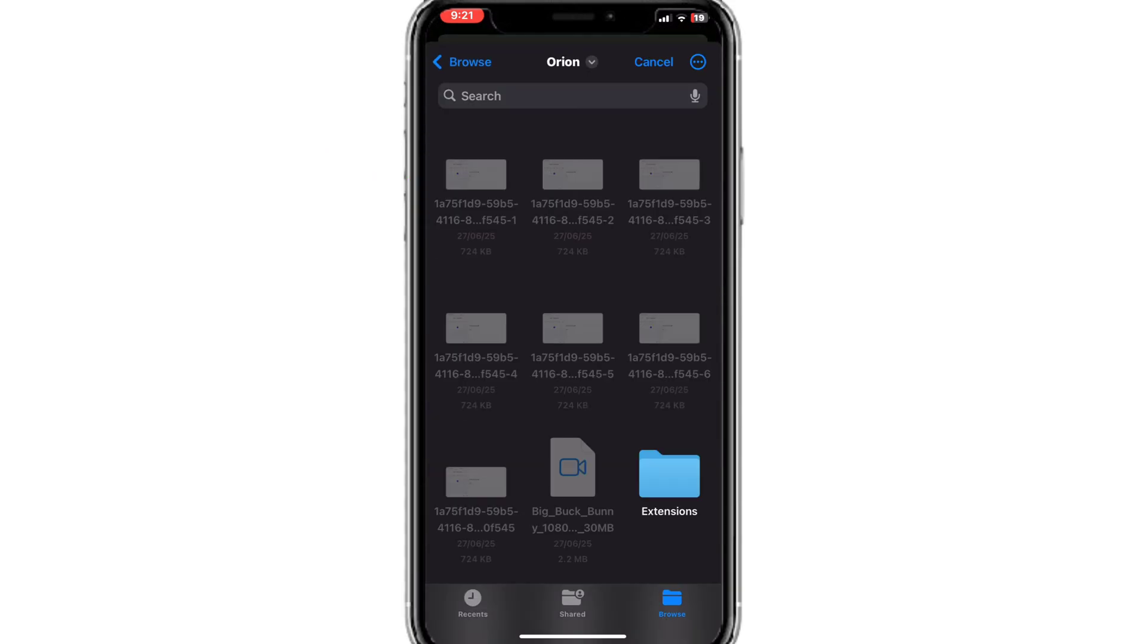
scroll(573, 358, "down", 2)
scroll(573, 358, "down", 5)
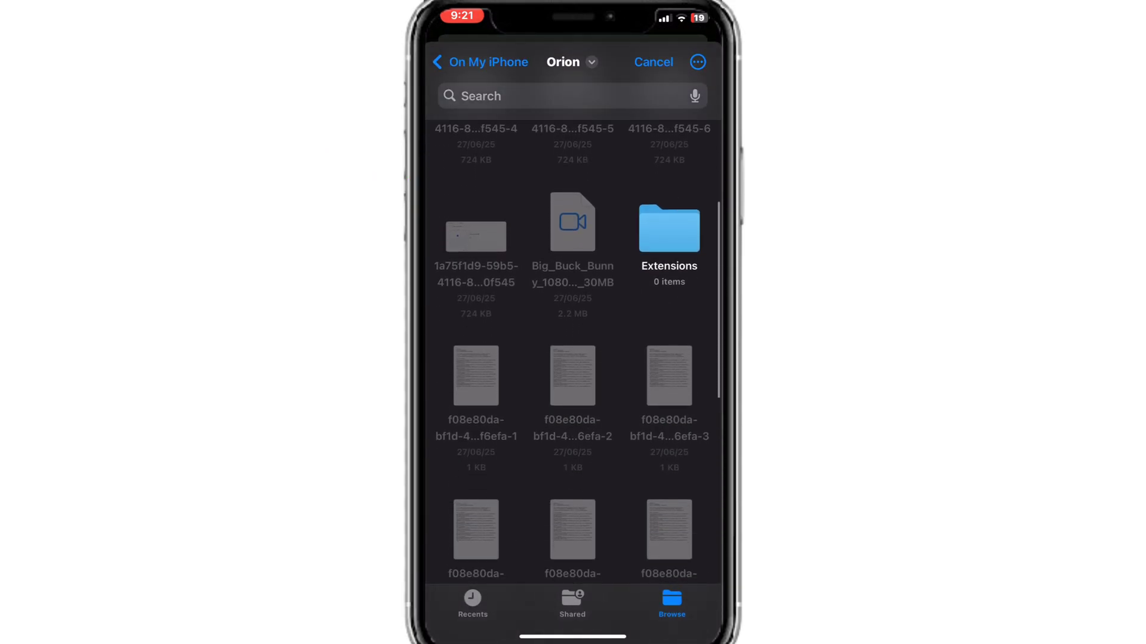
scroll(573, 358, "down", 5)
scroll(573, 358, "up", 1)
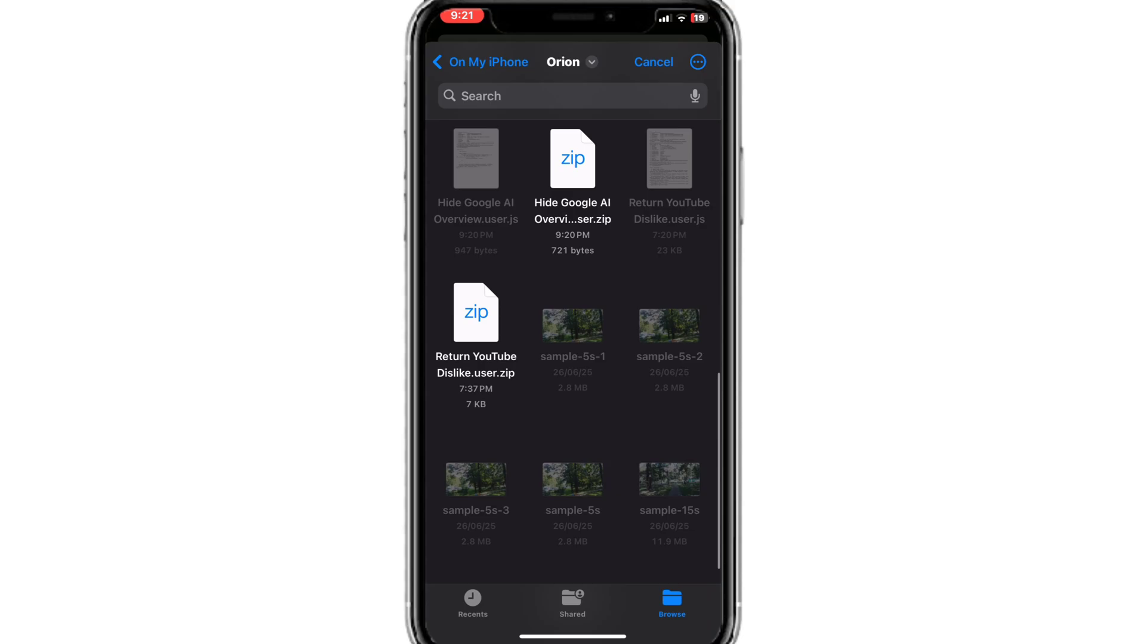
scroll(572, 358, "up", 1)
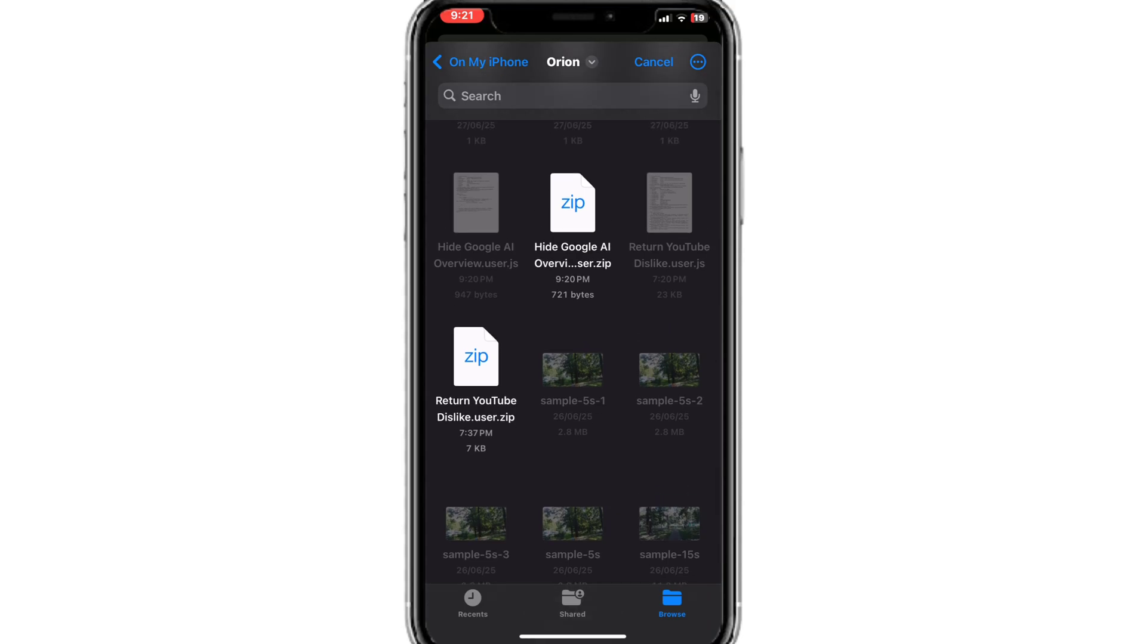
left_click(572, 203)
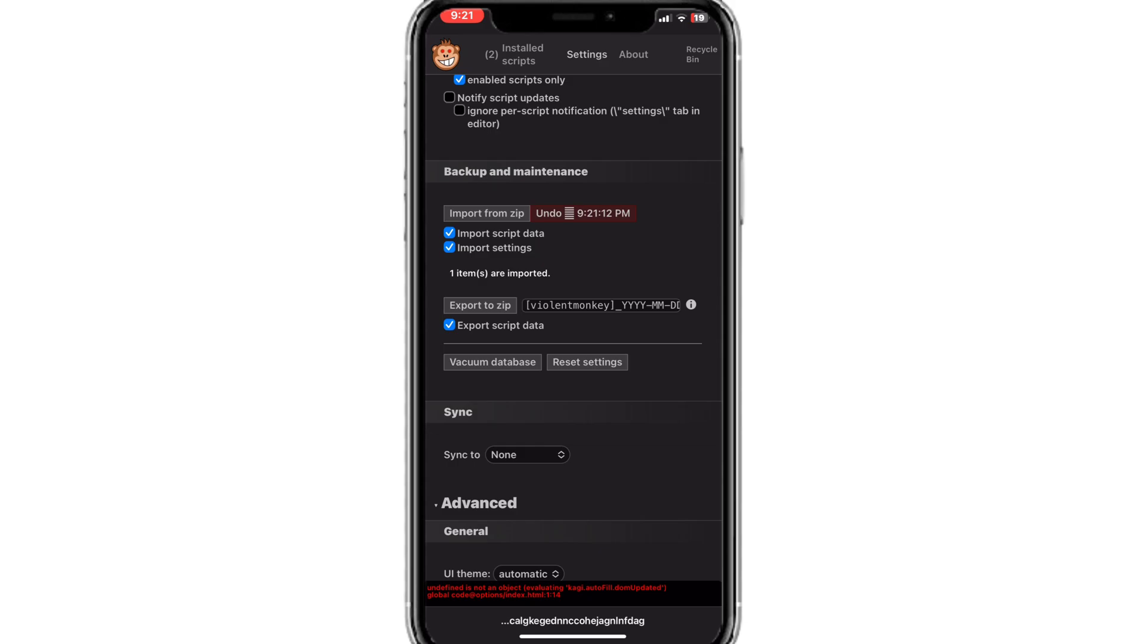
left_click(462, 15)
left_click(522, 54)
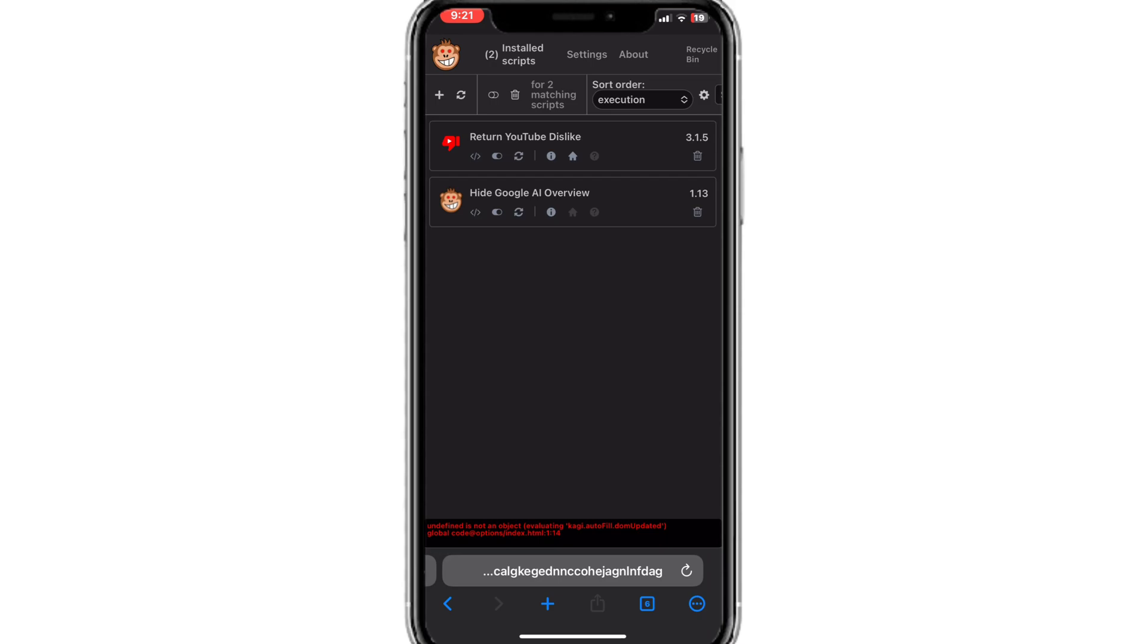
Switch to the YouTube tab, open Justin Bieber - Baby ft. Ludacris, and pause it.
left_click(646, 603)
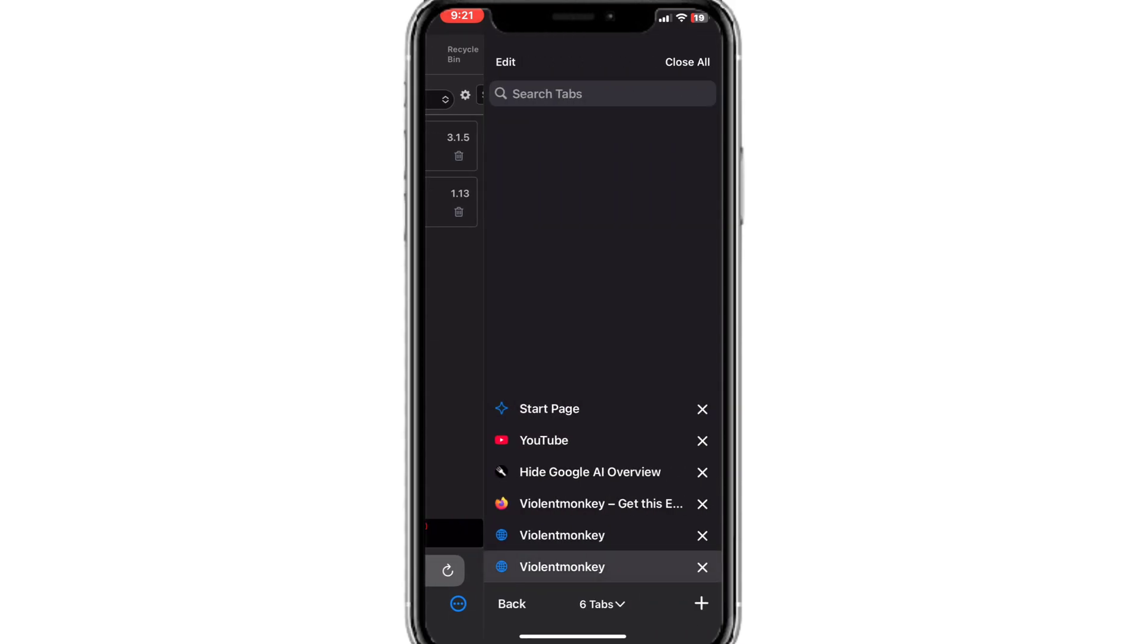
left_click(544, 441)
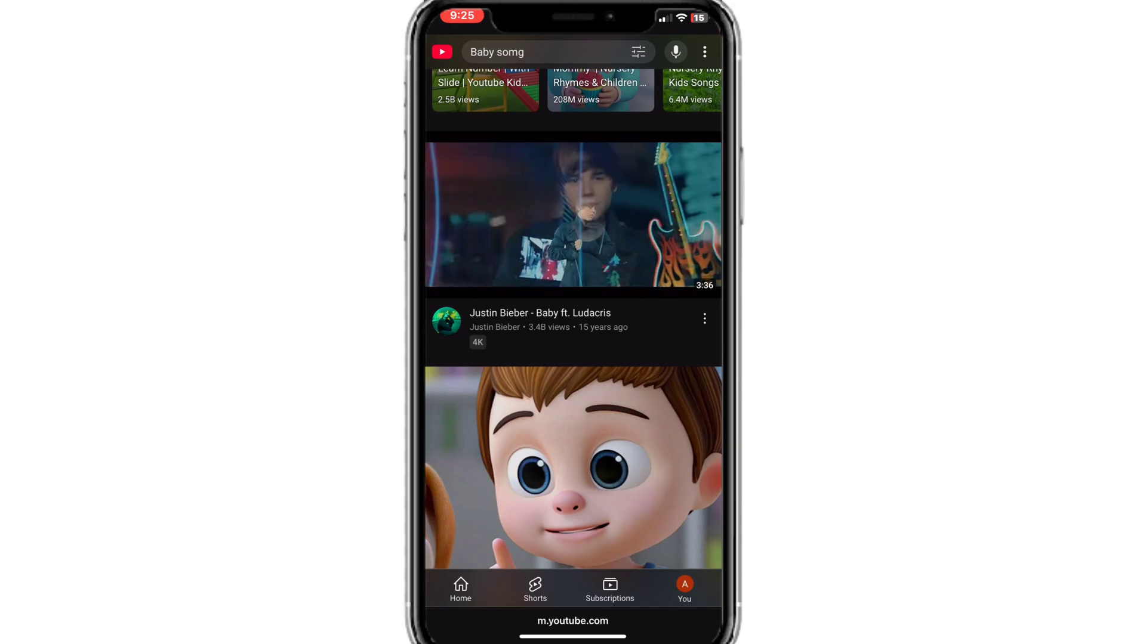
left_click(573, 215)
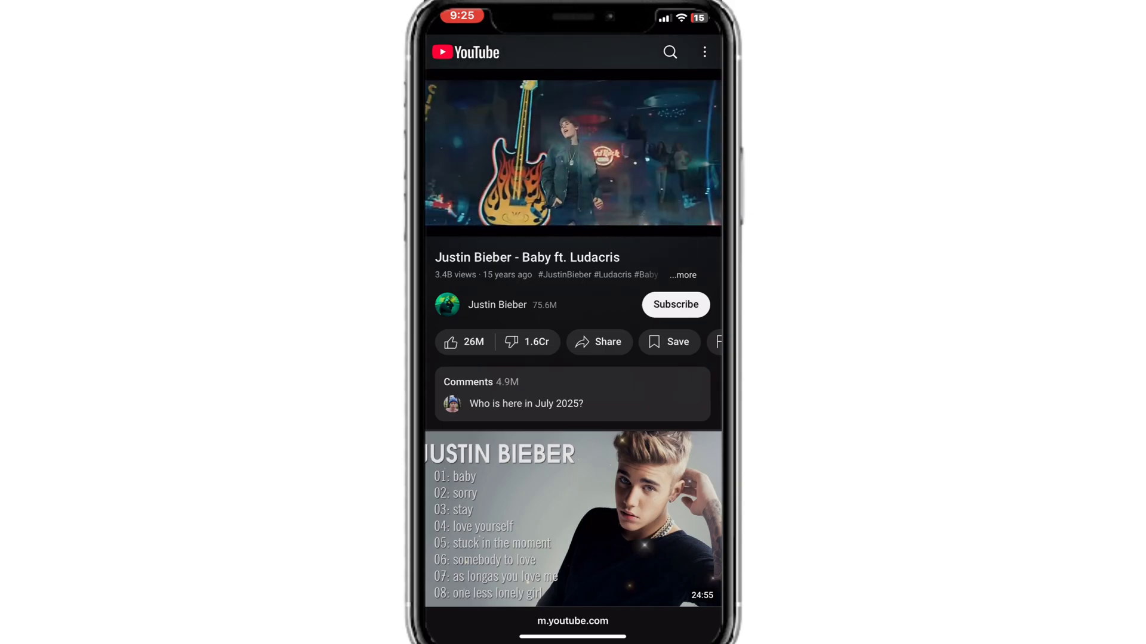
left_click(572, 152)
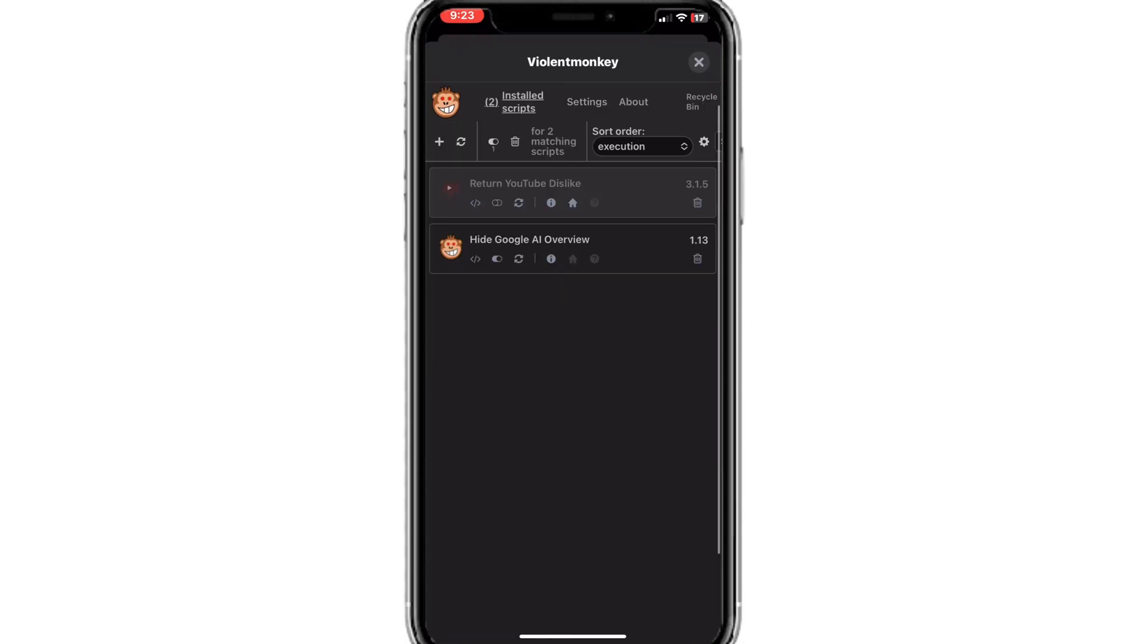
Toggle the Enable switch on the Return YouTube Dislike script.
left_click(496, 203)
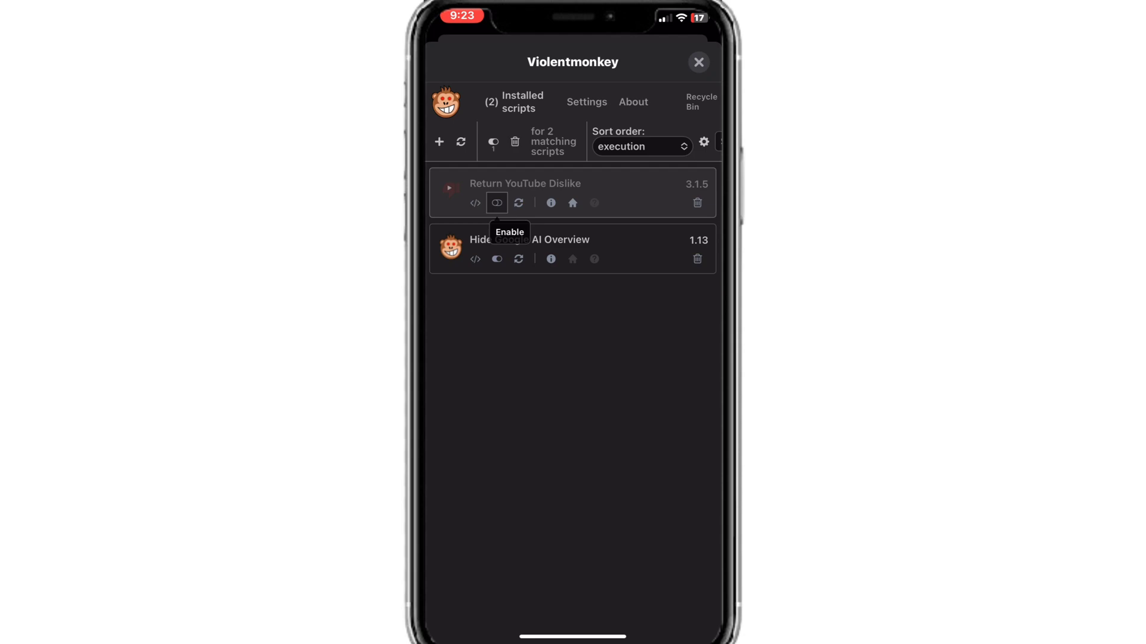